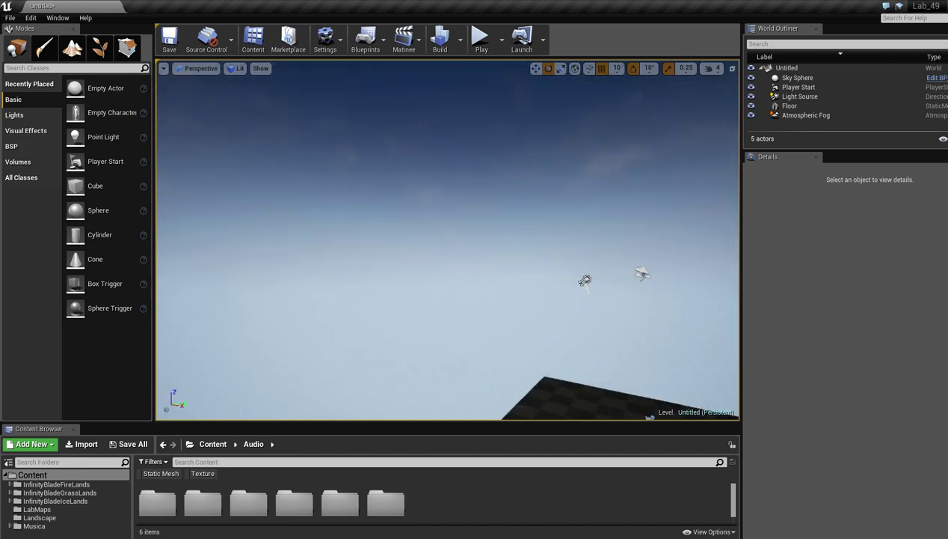
Select the Sky Sphere and look over its settings, the surrounding sky, and the Light Source above the floor.
click(544, 245)
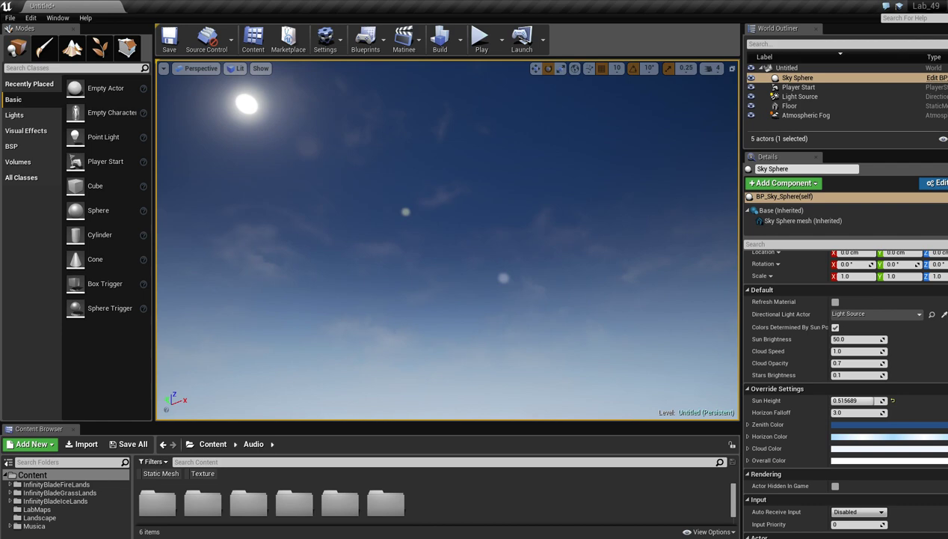
right_drag(584, 202, 575, 243)
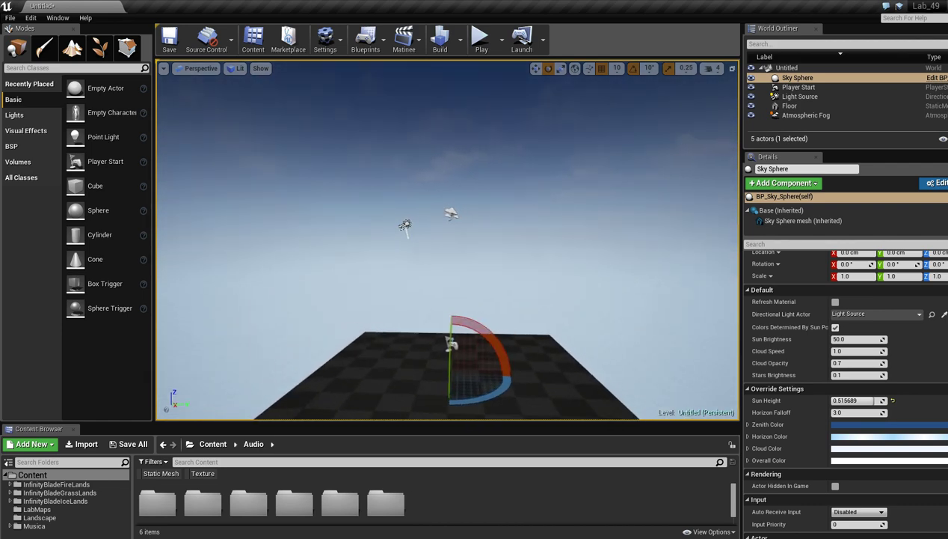
right_drag(521, 295, 520, 295)
right_drag(434, 242, 432, 265)
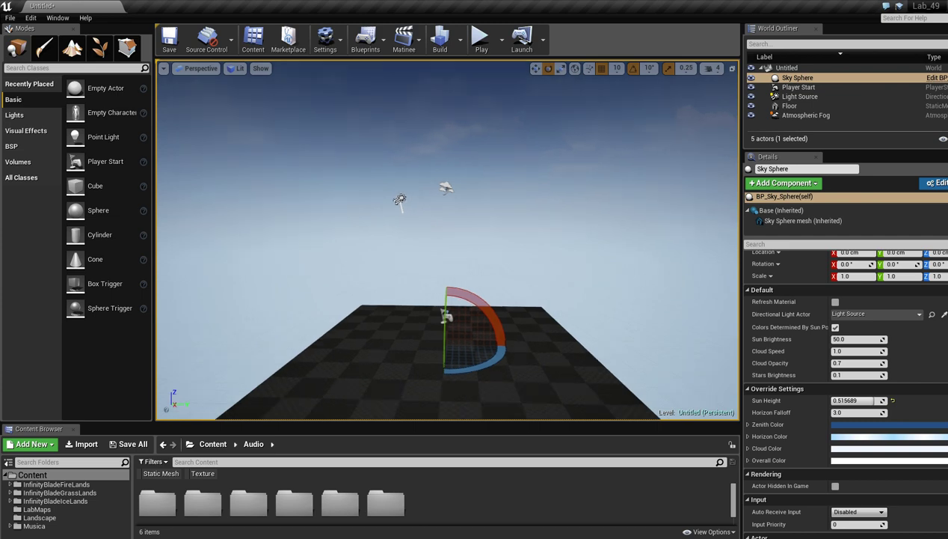
right_drag(509, 233, 508, 213)
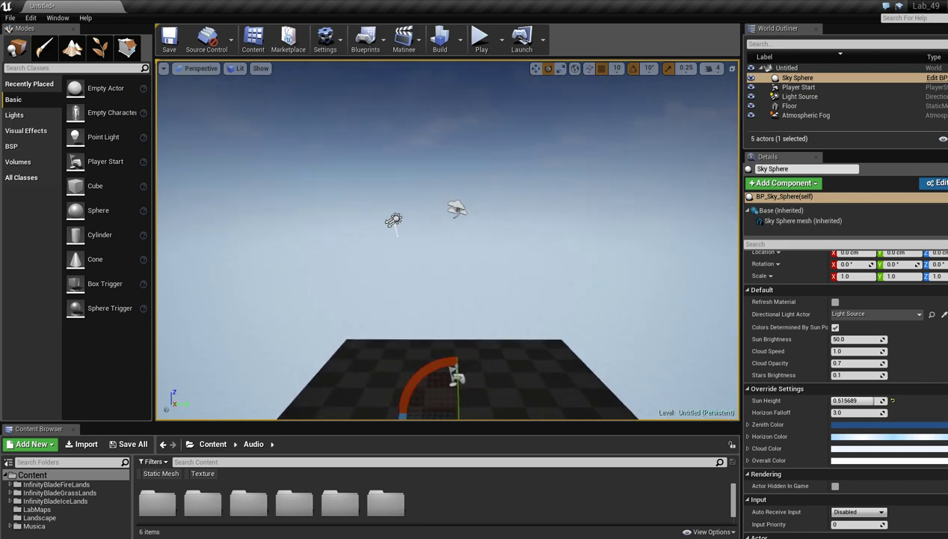
click(799, 96)
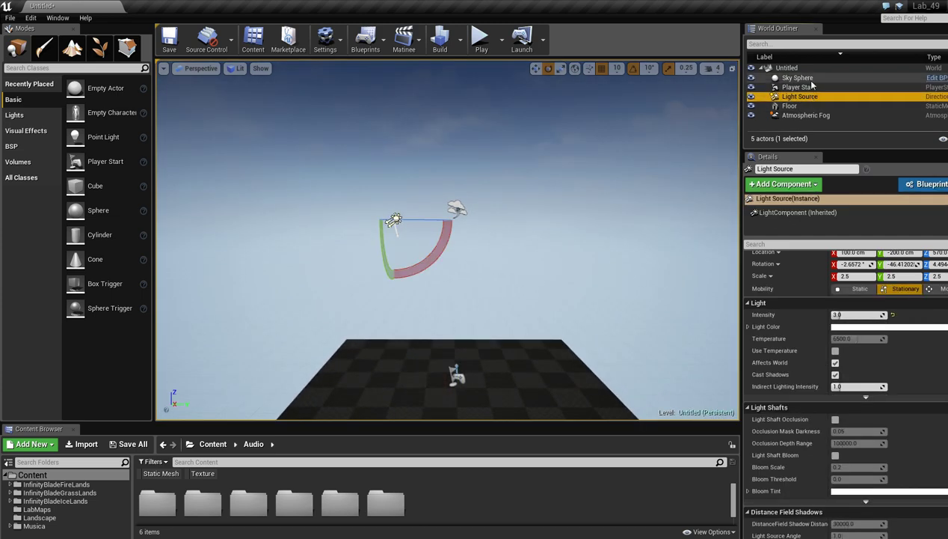
click(798, 78)
Rotate the Light Source about 170° so it points upward, and refresh the Sky Sphere's material.
click(394, 220)
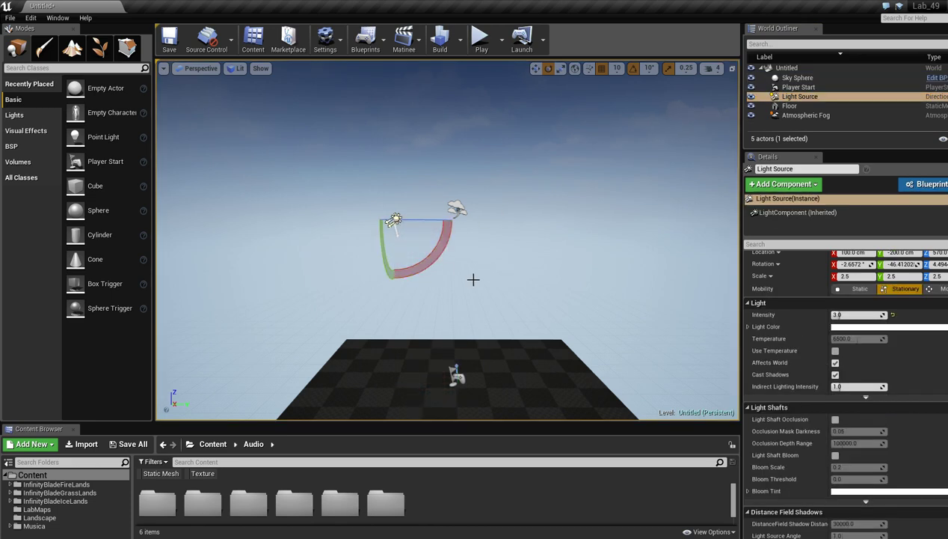
right_drag(472, 277, 442, 248)
drag(498, 337, 468, 371)
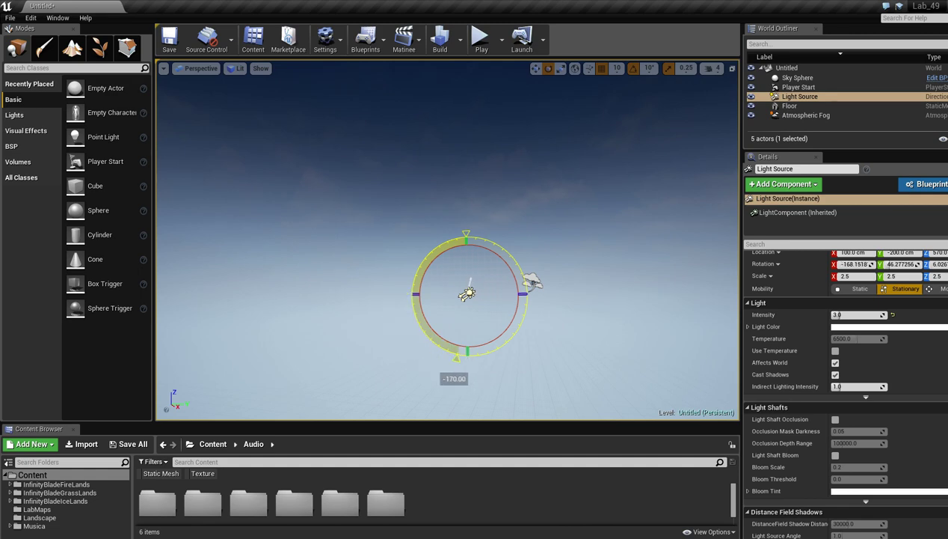
click(797, 78)
click(836, 302)
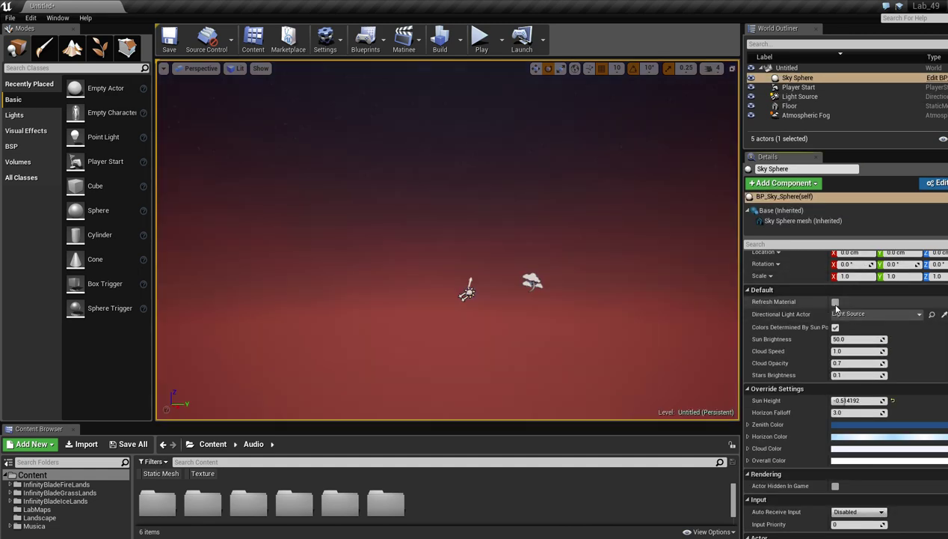
Fine-tune the Light Source's rotation so its arrow points straight up, and reselect the Sky Sphere.
mouse_move(524, 262)
right_down()
mouse_move(522, 169)
mouse_move(531, 285)
mouse_move(546, 321)
mouse_move(533, 258)
right_up()
click(416, 266)
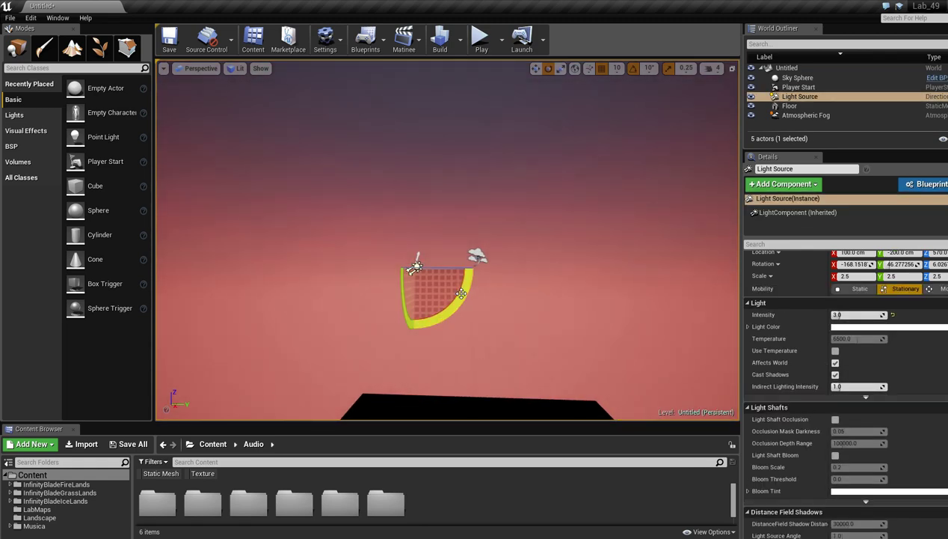
drag(463, 297, 413, 378)
drag(475, 323, 341, 258)
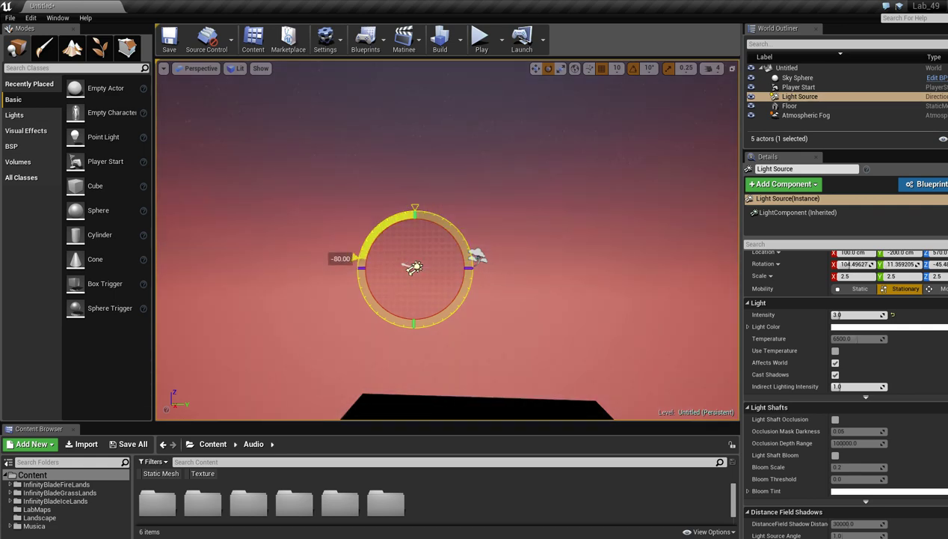
drag(461, 293, 459, 290)
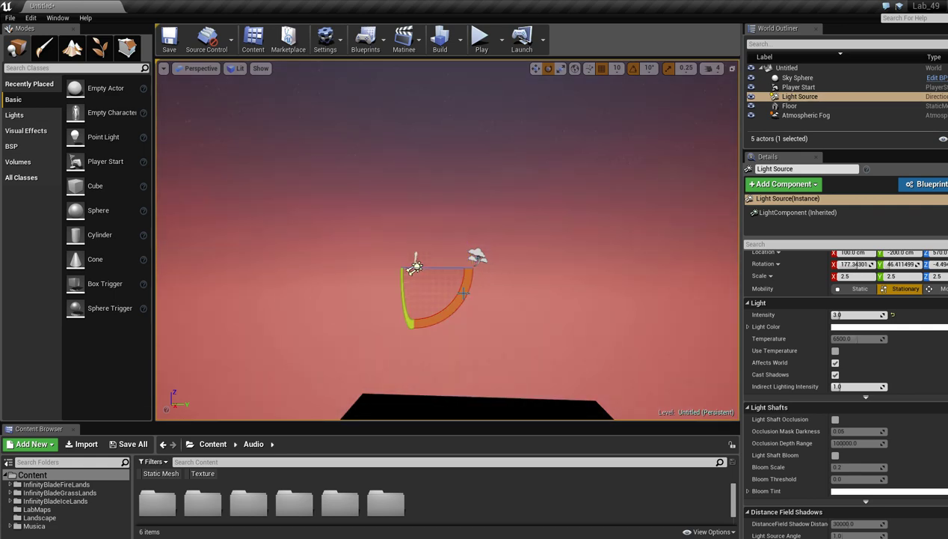
click(607, 178)
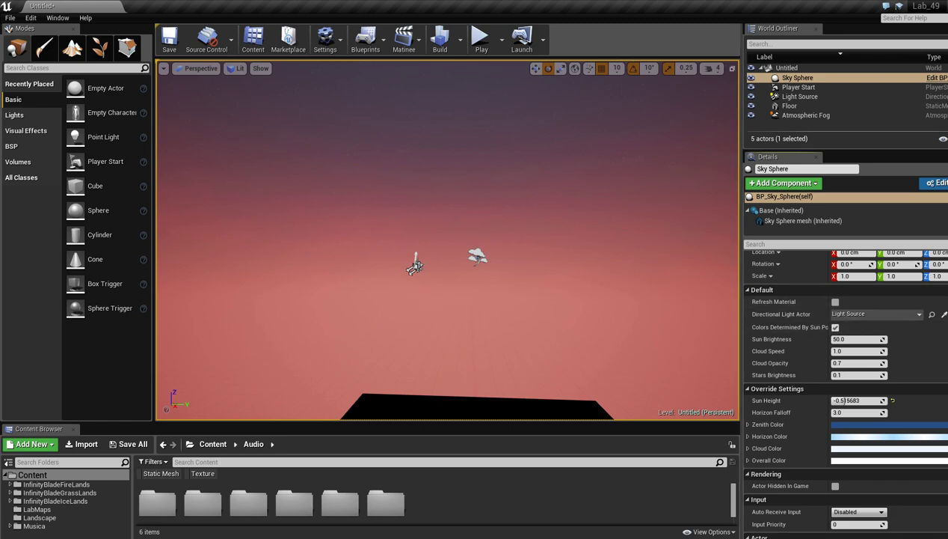
Rotate the Light Source until its arrow is horizontal, and refresh the Sky Sphere's material for a sunset sky.
click(418, 267)
mouse_move(461, 292)
mouse_down()
mouse_move(448, 326)
mouse_move(453, 308)
mouse_up()
click(627, 198)
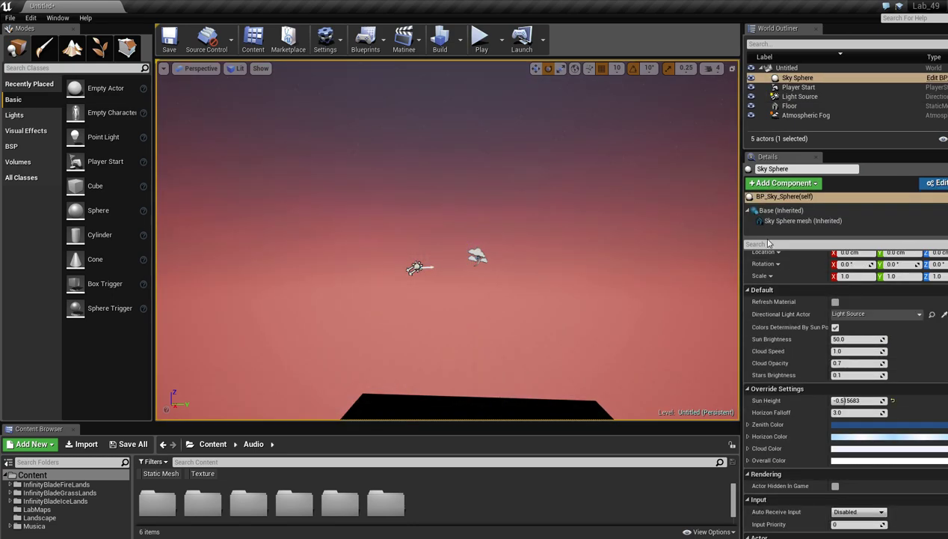
click(838, 302)
Rotate the Light Source until it points down at the floor, and refresh the Sky Sphere's material for a daytime sky.
mouse_move(454, 288)
right_down()
mouse_move(449, 187)
mouse_move(441, 269)
mouse_move(454, 288)
right_up()
click(449, 297)
drag(481, 333, 471, 342)
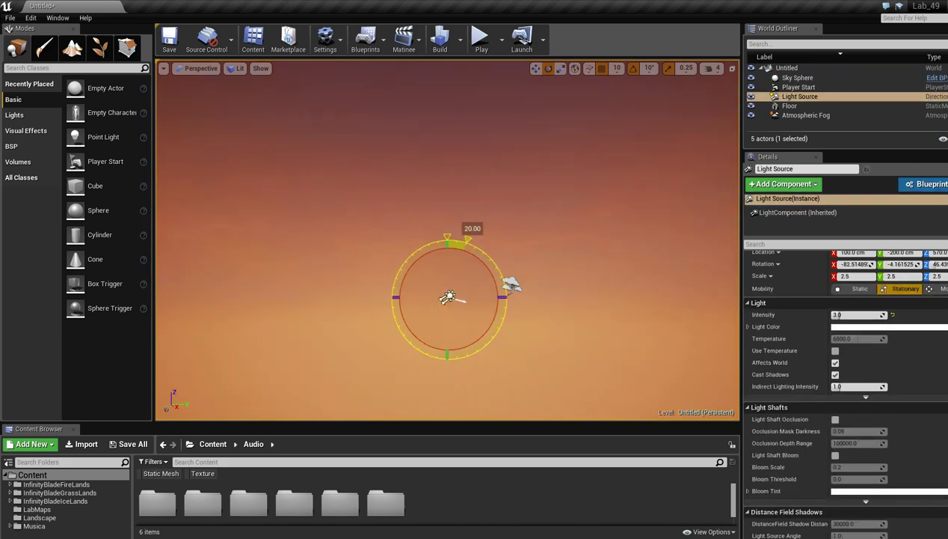
click(687, 191)
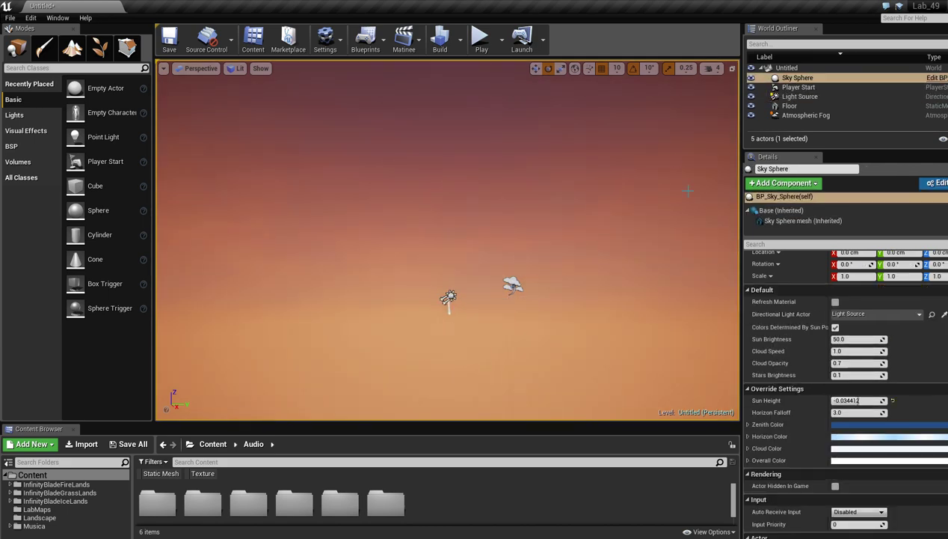
click(836, 303)
mouse_move(598, 262)
right_down()
mouse_move(599, 134)
mouse_move(710, 322)
mouse_move(613, 251)
right_up()
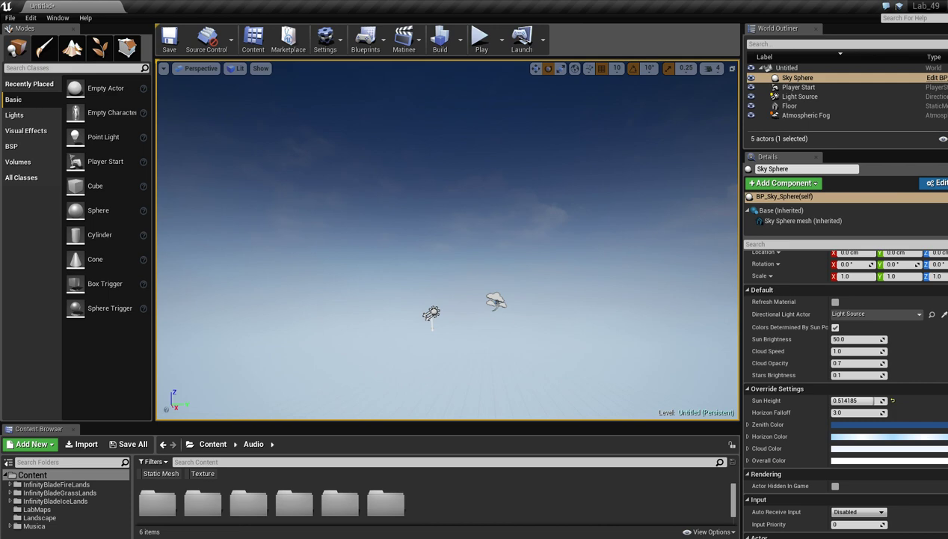
Rotate the Light Source 180° so it points upward, and refresh the Sky Sphere's material for a night sky.
right_drag(463, 299, 471, 322)
click(421, 290)
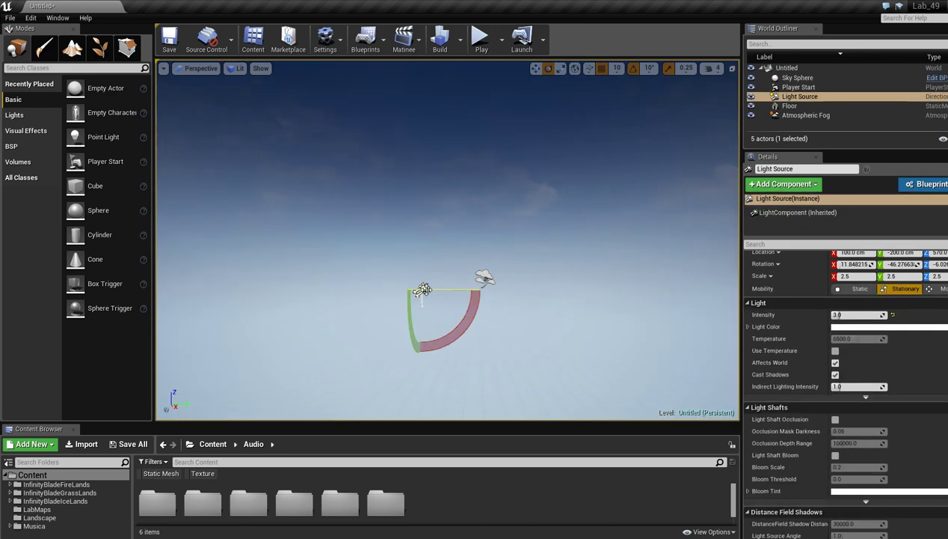
drag(413, 322, 419, 284)
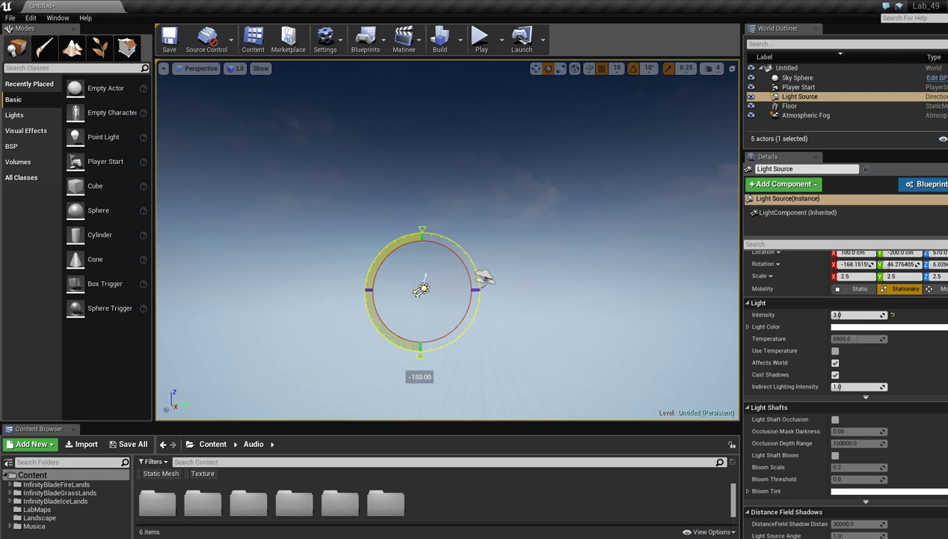
drag(456, 311, 455, 301)
click(475, 185)
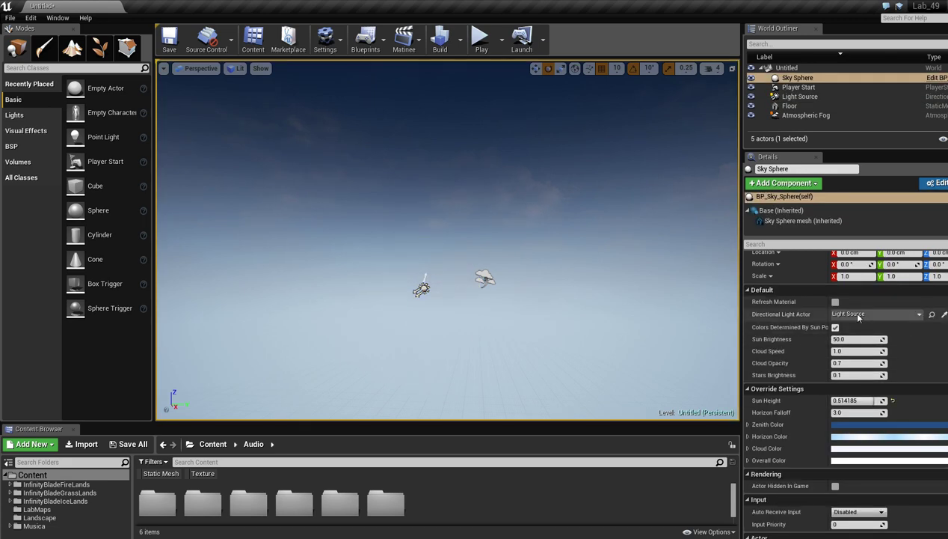
click(836, 303)
click(835, 303)
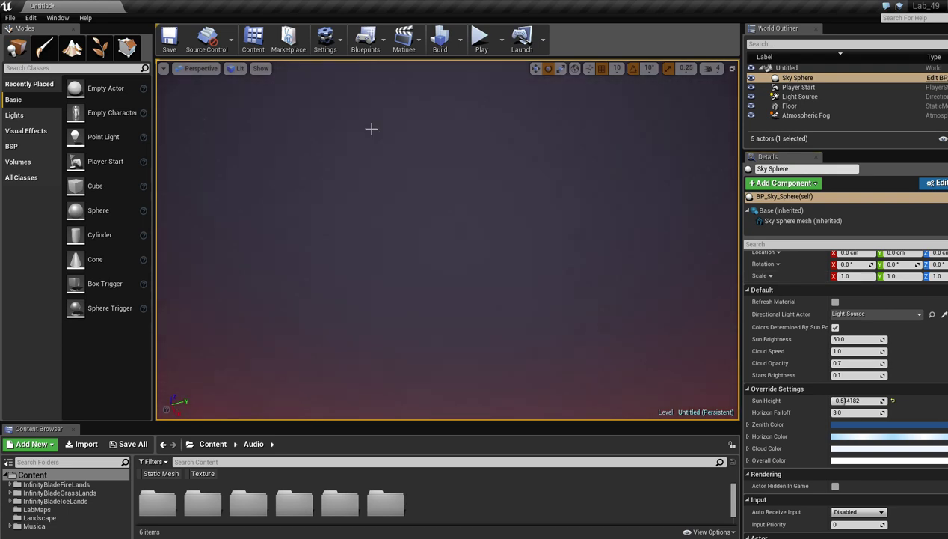
Turn off Colors Determined By Sun Position on the Sky Sphere and inspect the sky around the light.
right_drag(427, 193, 436, 277)
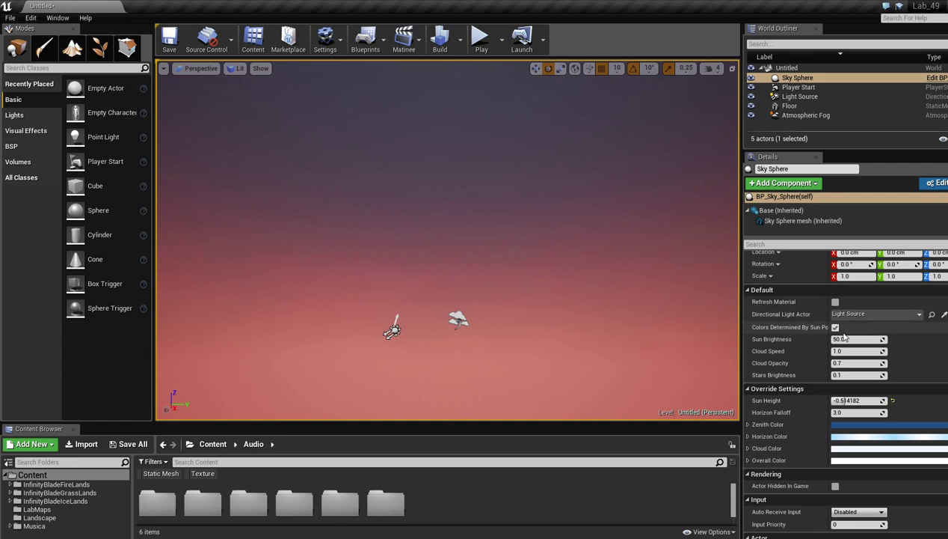
click(836, 327)
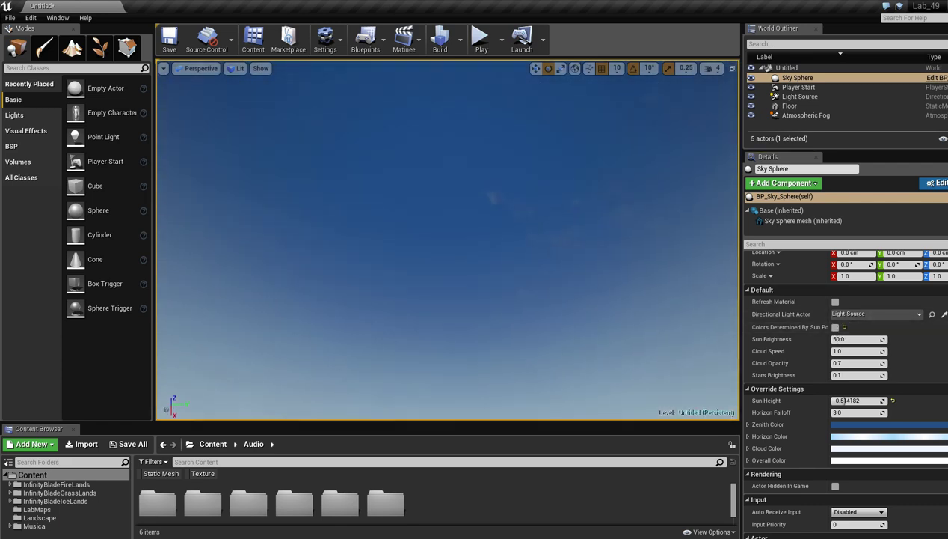
right_drag(447, 239, 553, 271)
mouse_move(447, 266)
right_down()
mouse_move(447, 295)
mouse_move(448, 277)
right_up()
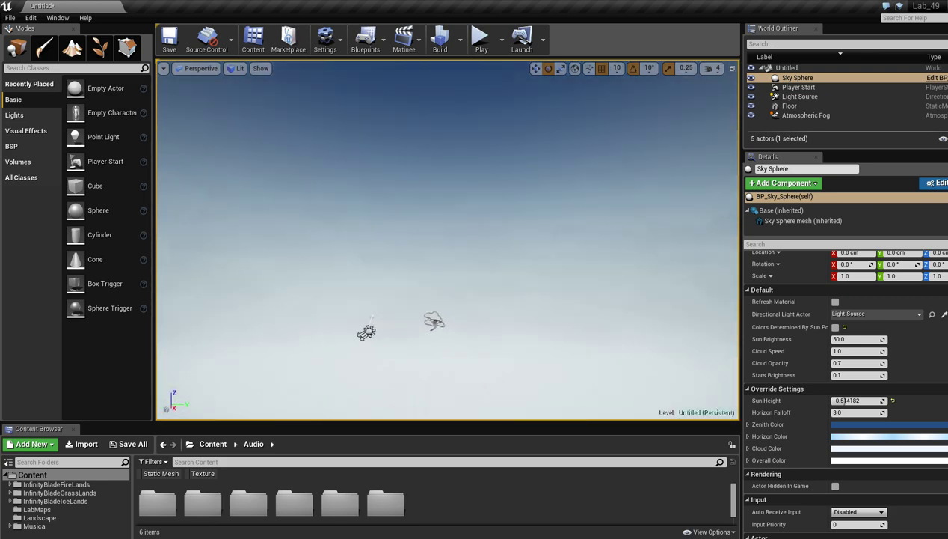
Set the Sky Sphere's Sun Brightness to 0 and check that the sun disc is hidden.
click(840, 339)
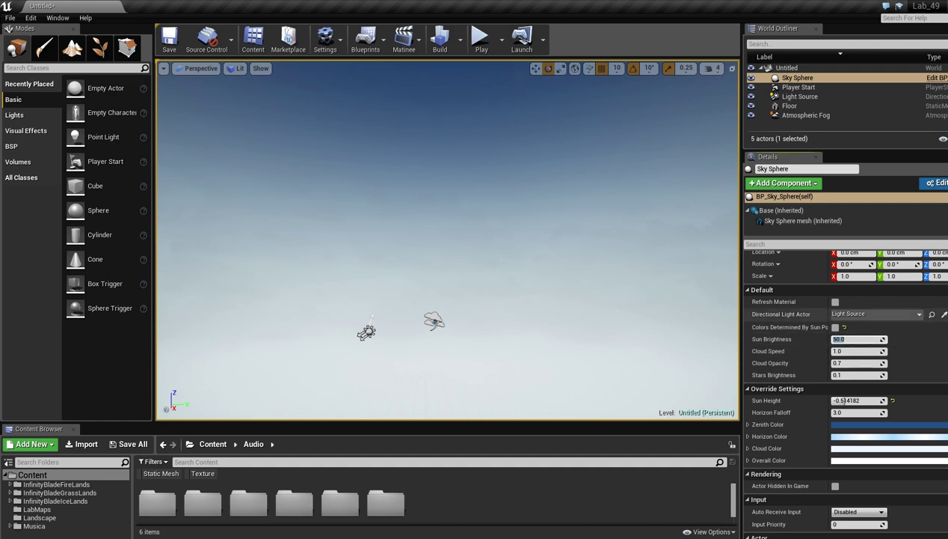
right_drag(674, 318, 464, 284)
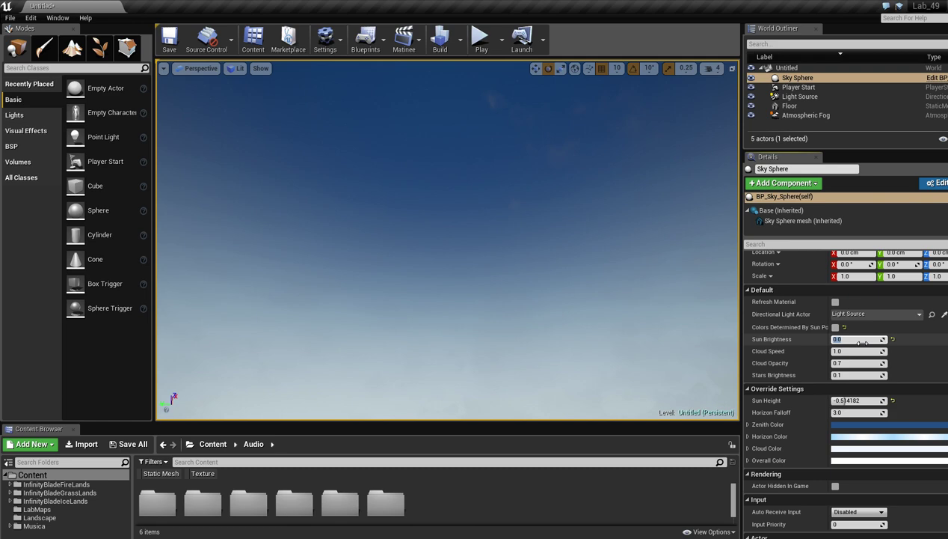
key(Return)
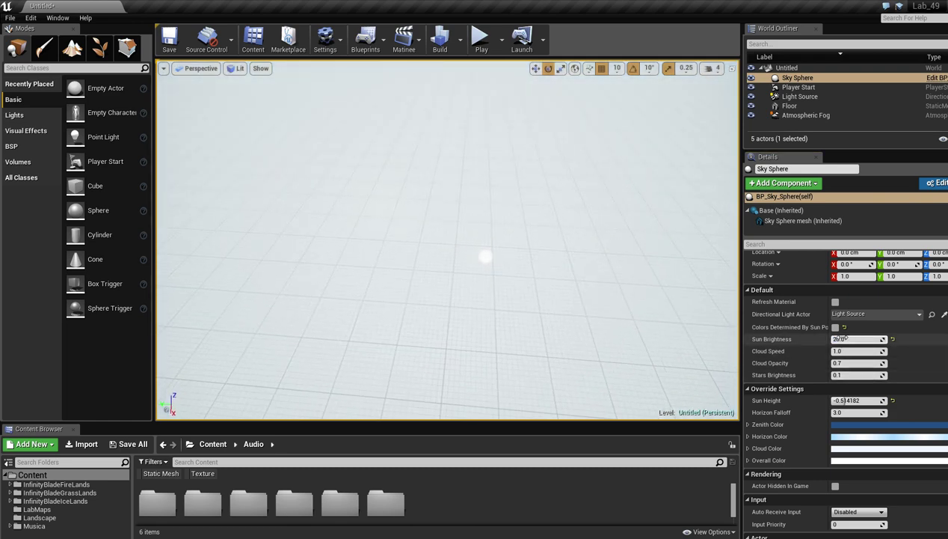
right_drag(551, 316, 652, 249)
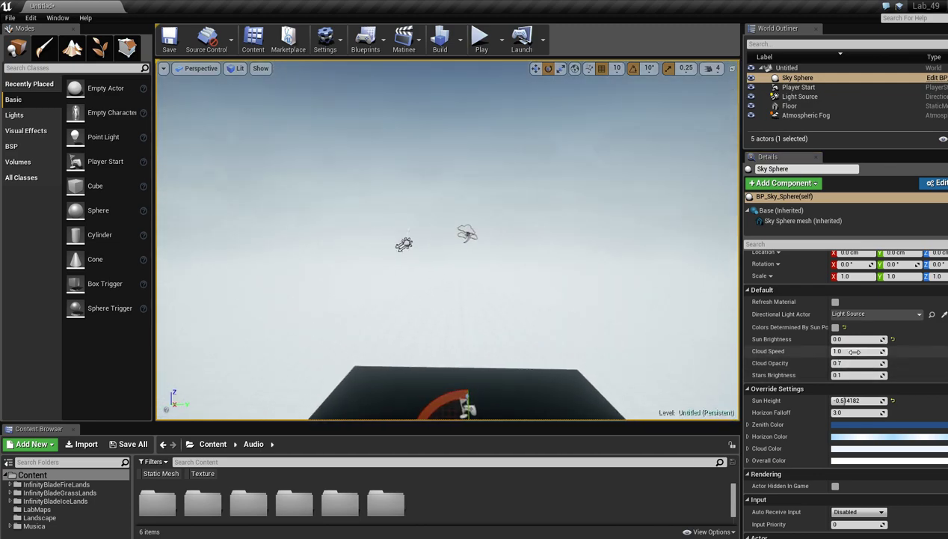
Raise the Sky Sphere's Stars Brightness to 1, and increase it further to 2.
right_drag(692, 348, 662, 288)
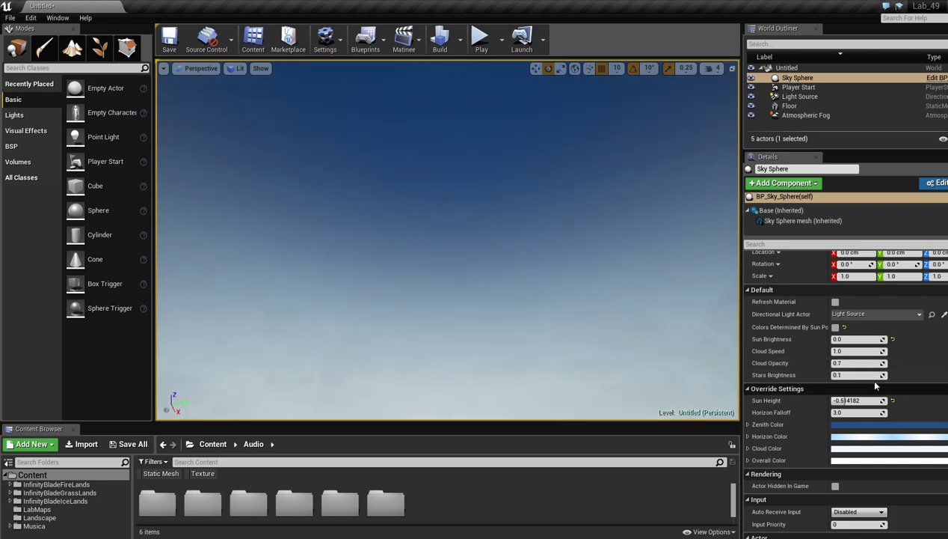
click(868, 375)
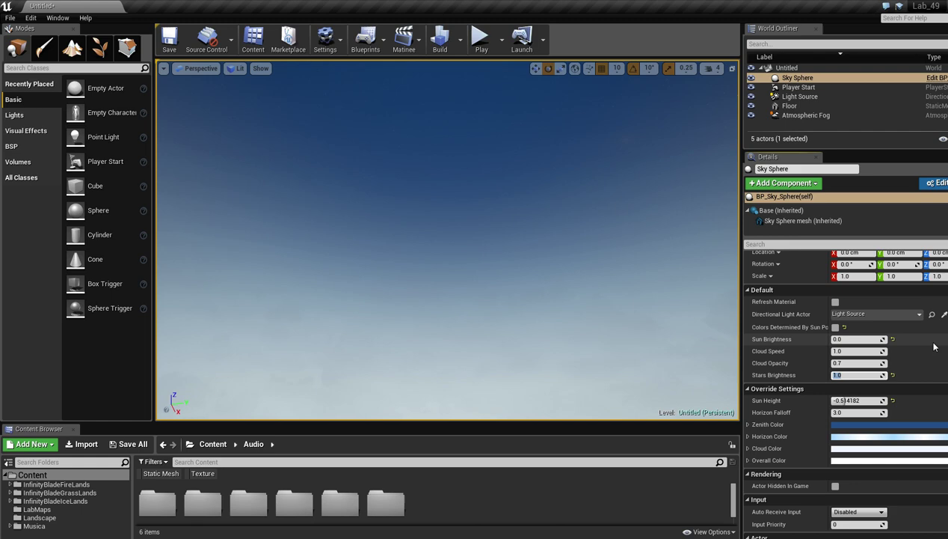
text(1)
key(Return)
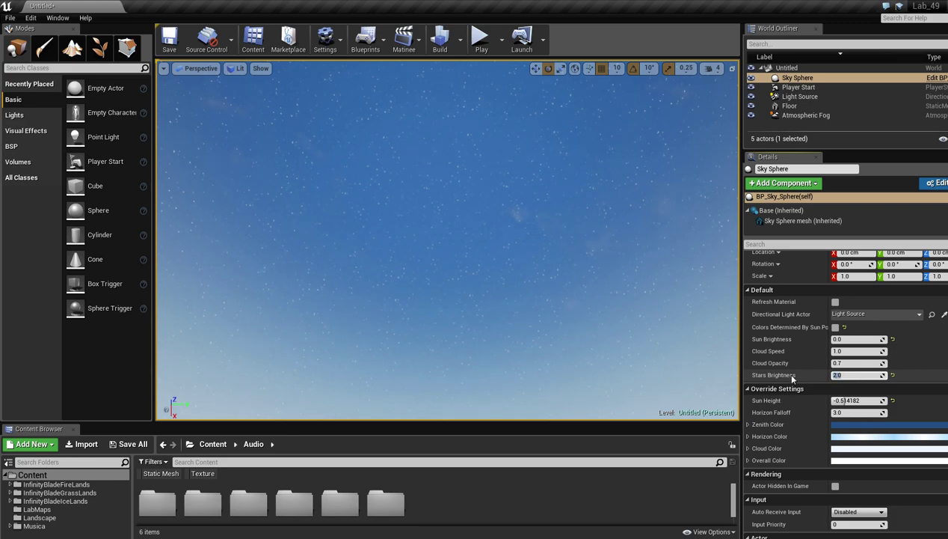
right_drag(613, 299, 615, 404)
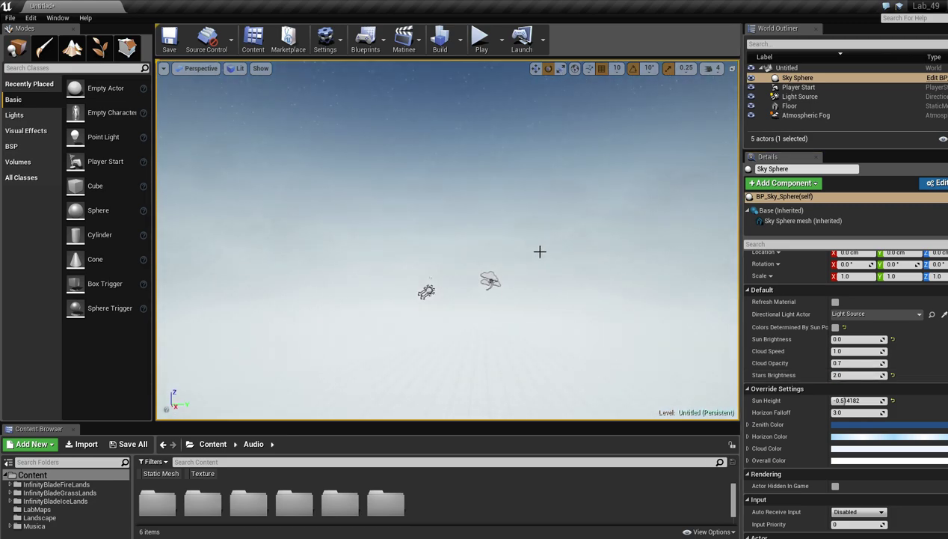
Try Horizon Falloff values of 1 and 5 on the Sky Sphere and compare how the zenith and horizon colors blend.
mouse_move(540, 251)
right_down()
mouse_move(544, 236)
mouse_move(544, 266)
right_up()
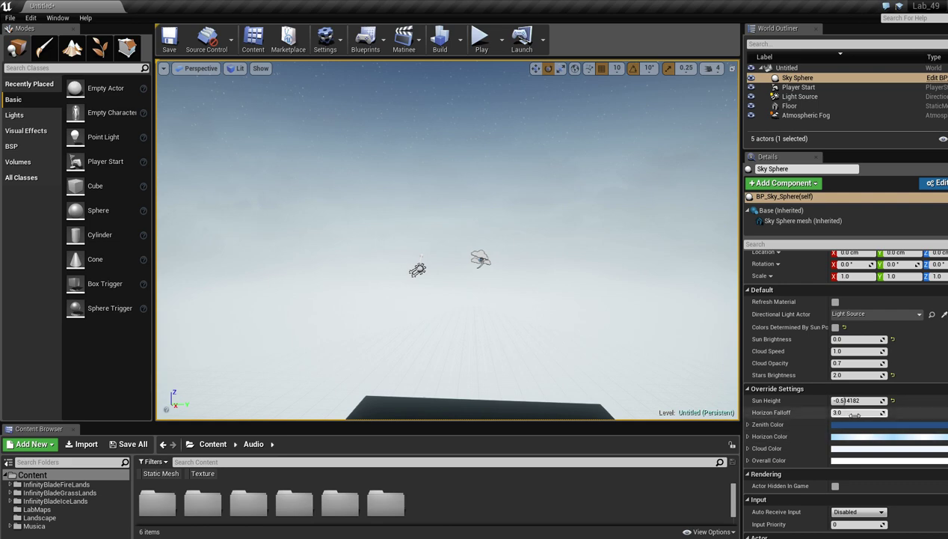
right_drag(595, 345, 597, 303)
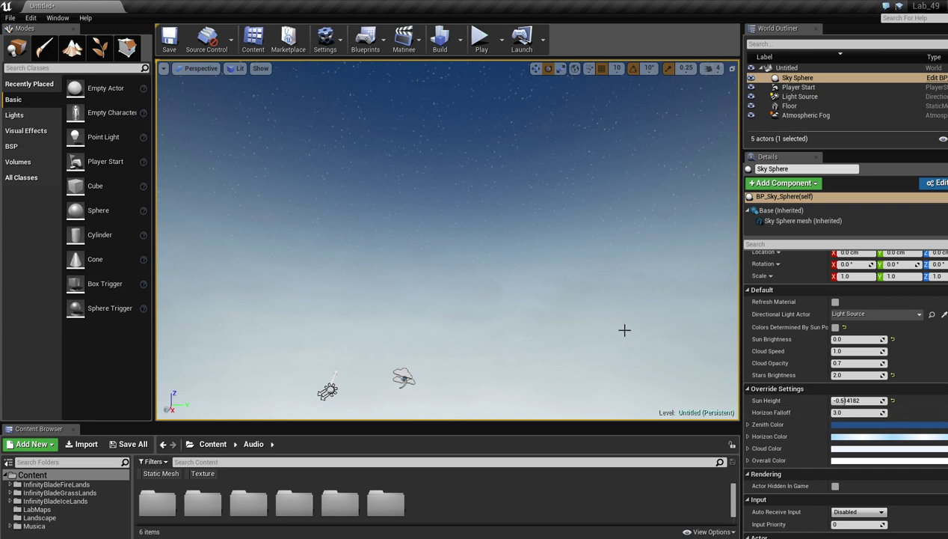
mouse_move(624, 328)
right_down()
mouse_move(623, 352)
mouse_move(609, 318)
right_up()
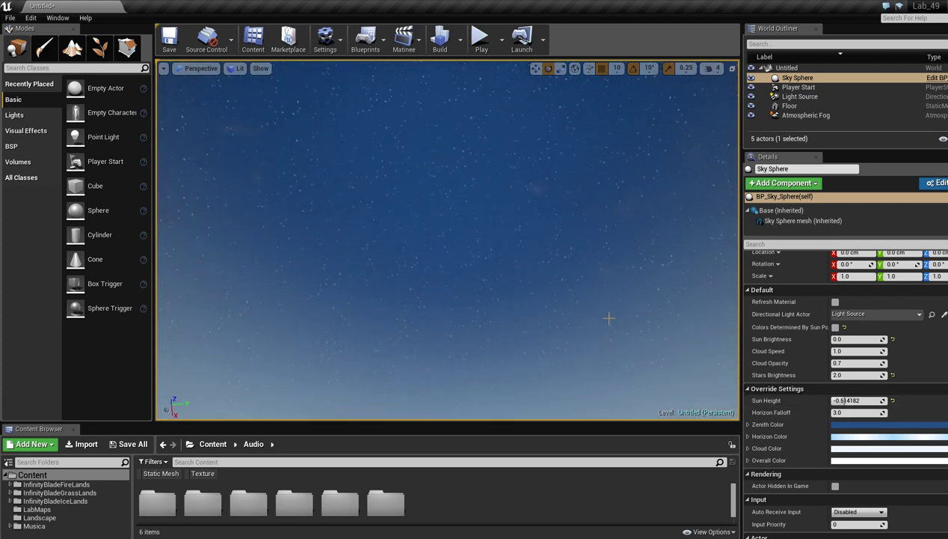
text(1)
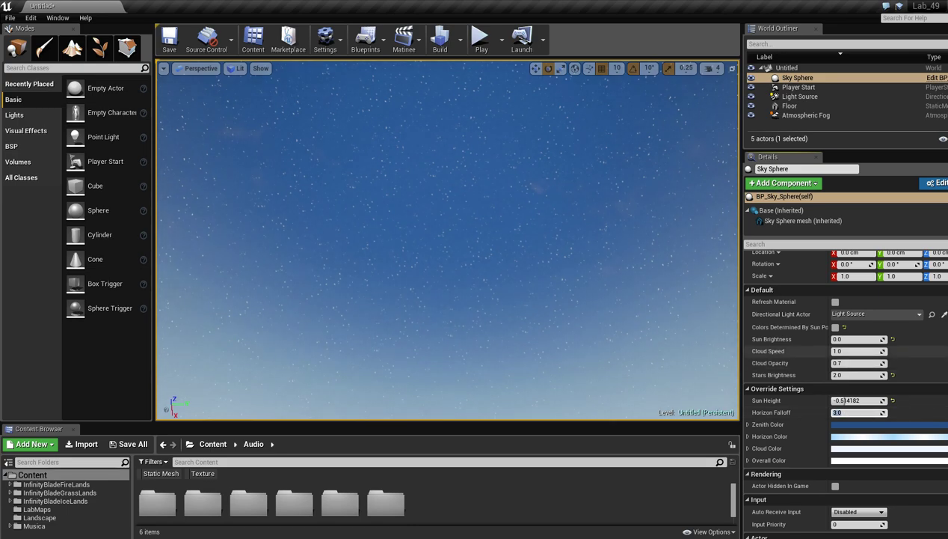
key(Return)
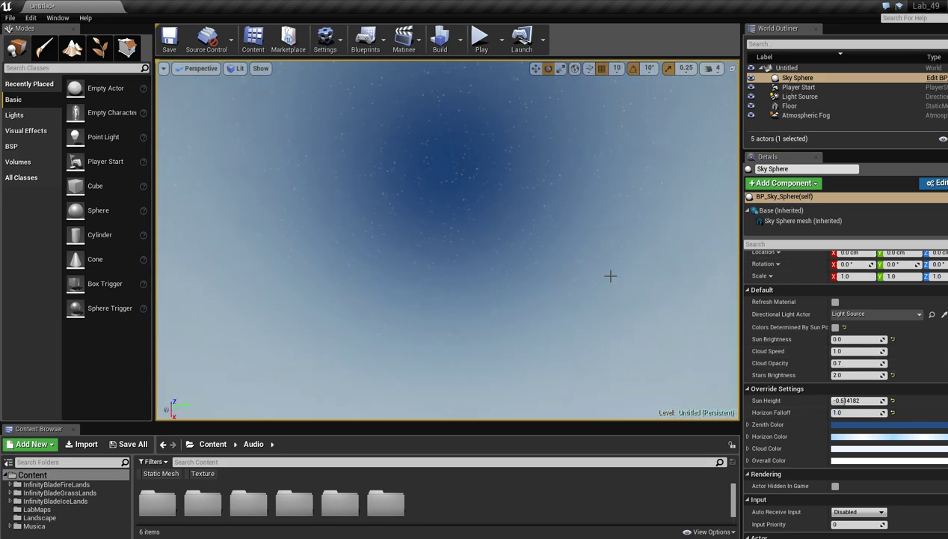
right_drag(471, 194, 469, 265)
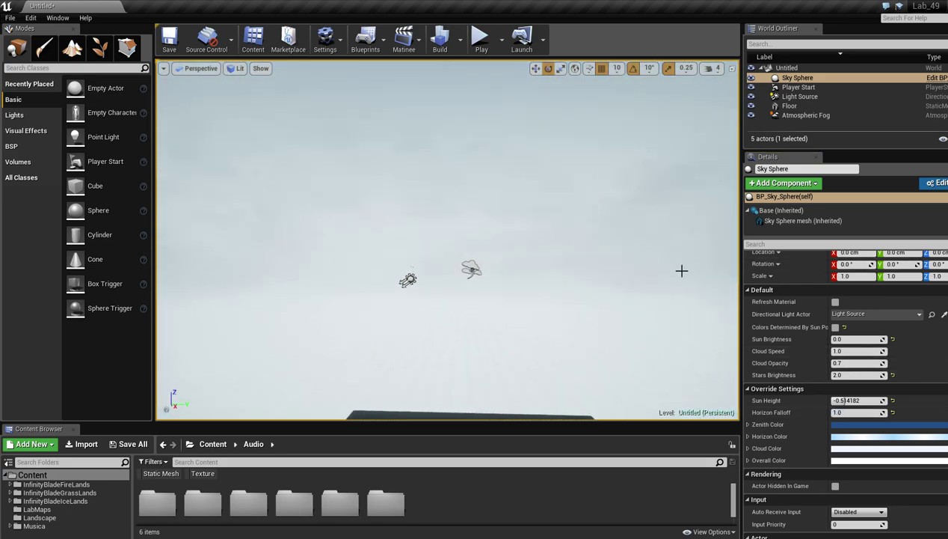
key(Tab)
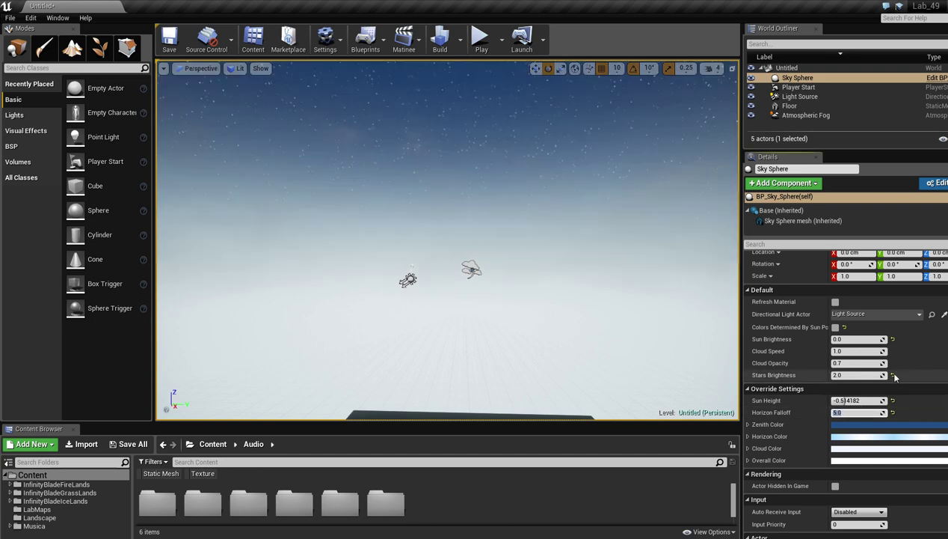
right_drag(670, 279, 713, 295)
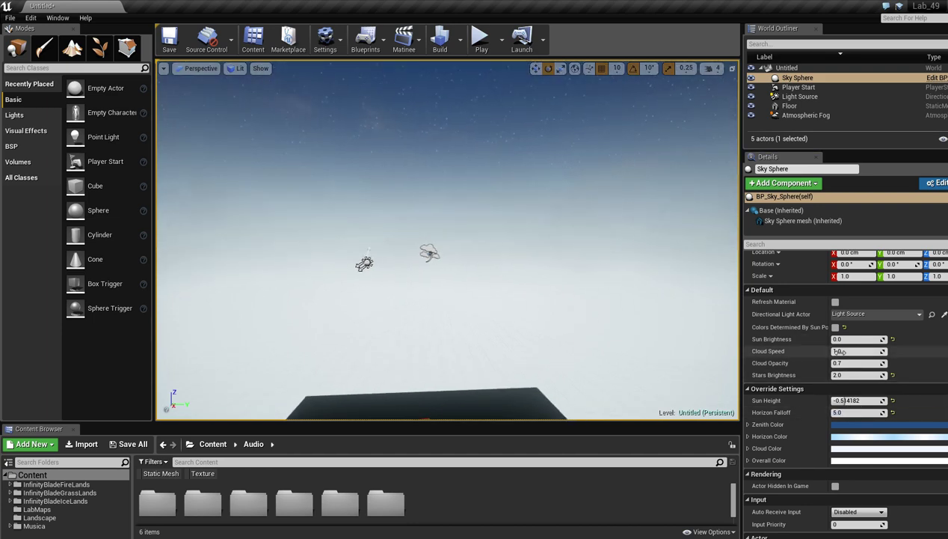
Set the Sky Sphere's Horizon Falloff to 10 and inspect the sky from the horizon upward.
click(854, 416)
text(10)
key(Return)
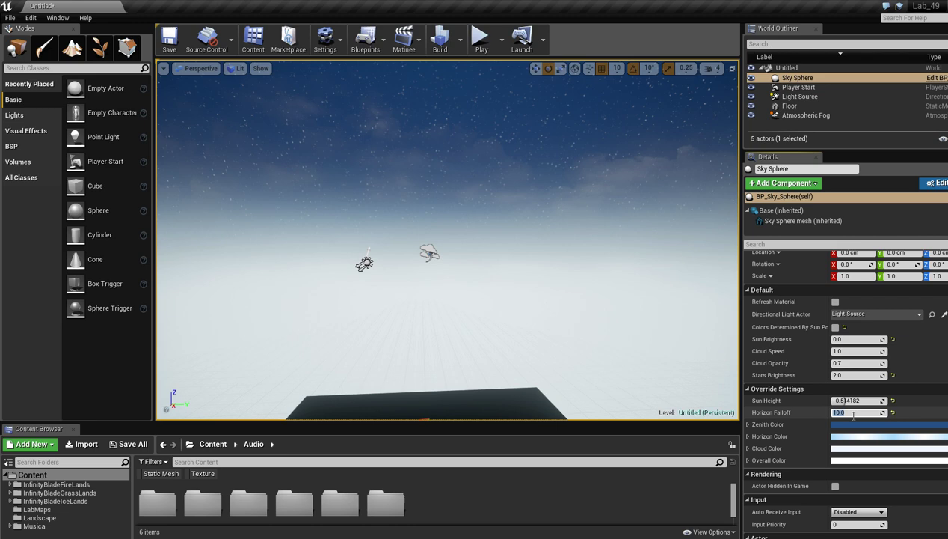
right_drag(552, 306, 573, 351)
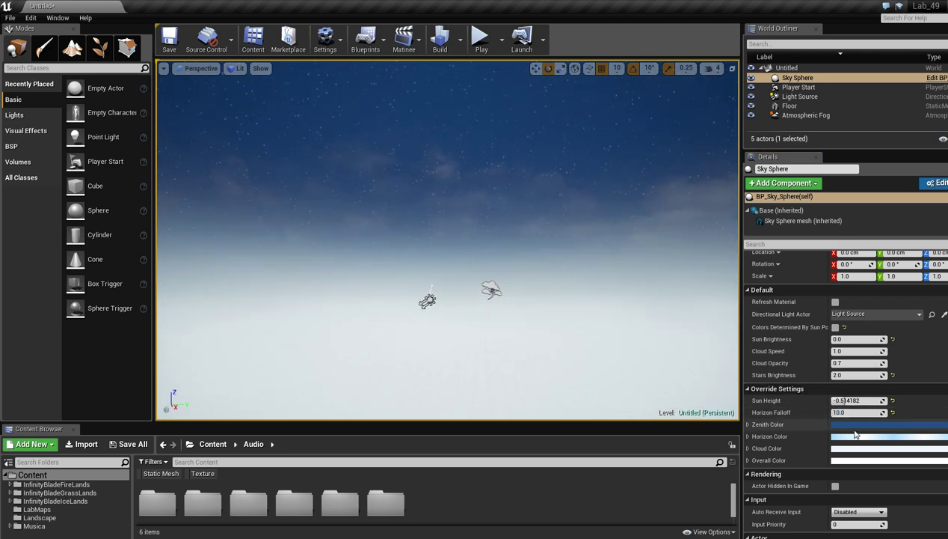
right_drag(487, 171, 494, 119)
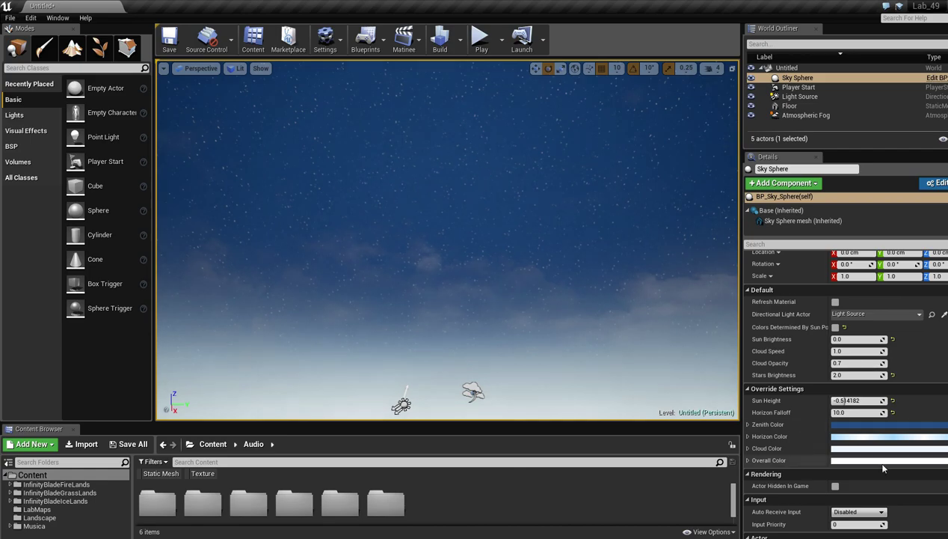
Set the Sky Sphere's Zenith Color to a very dark blue with hue 244, saturation 0.854 and value 0.015.
click(879, 425)
drag(818, 390, 765, 350)
drag(878, 411, 878, 435)
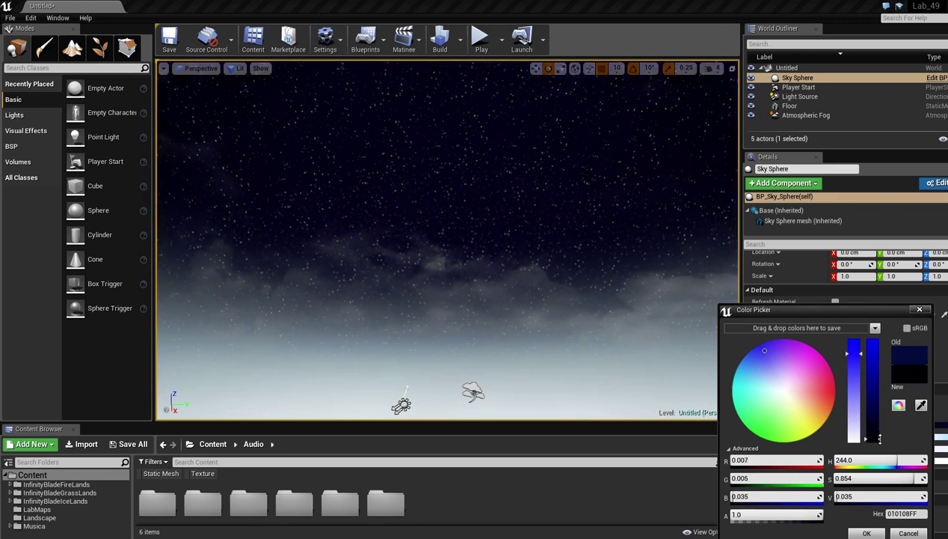
mouse_move(569, 261)
right_down()
mouse_move(569, 183)
mouse_move(568, 244)
right_up()
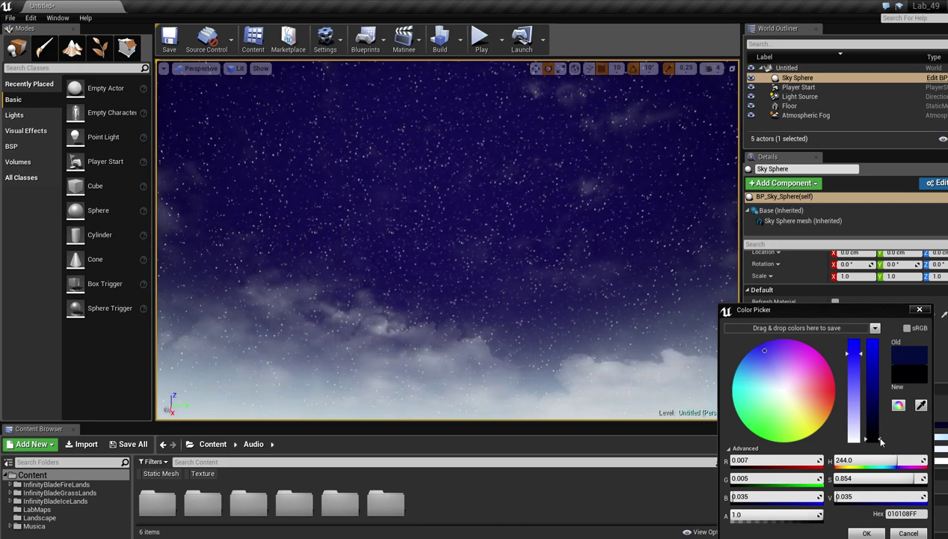
drag(880, 439, 880, 442)
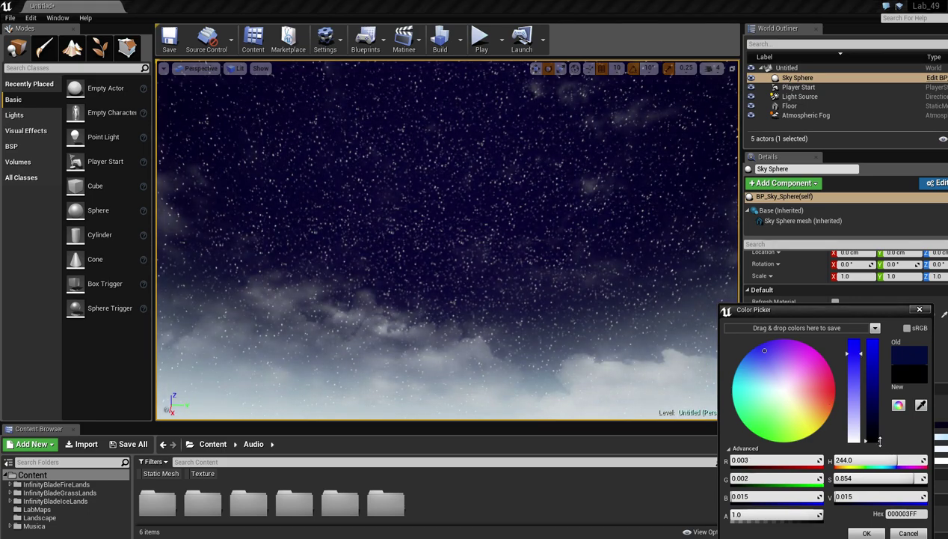
click(860, 534)
right_drag(665, 336, 656, 372)
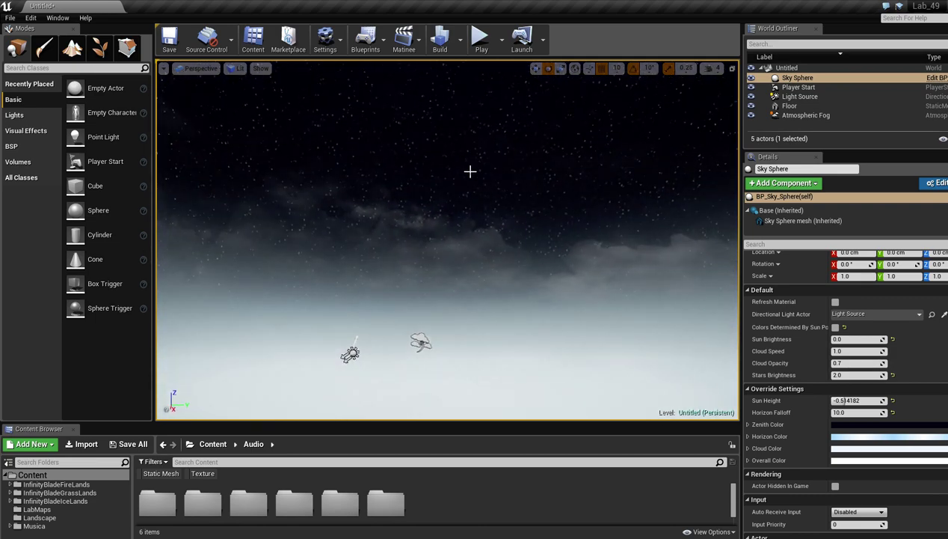
Set the Sky Sphere's Horizon Color to a near-black grey with saturation 0.032 and value 0.025.
click(868, 441)
drag(776, 392, 869, 440)
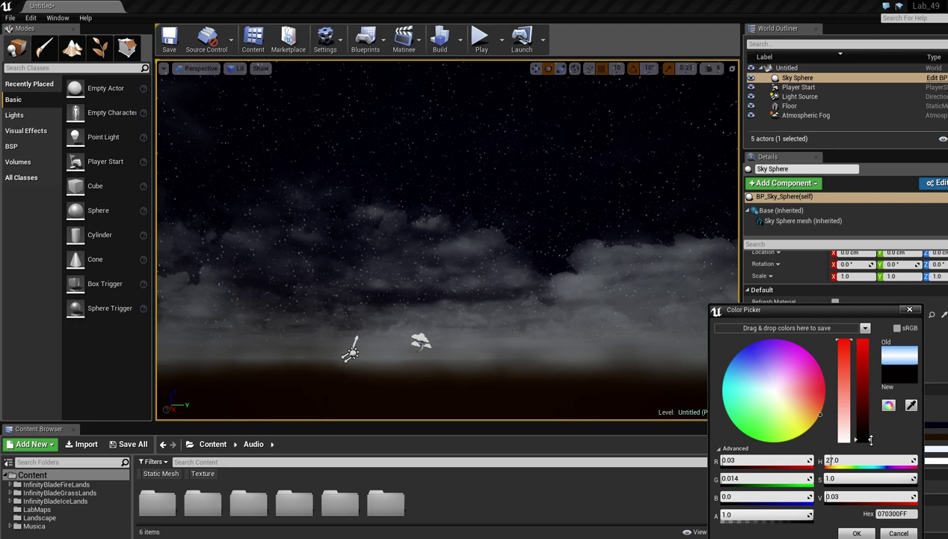
drag(809, 404, 775, 392)
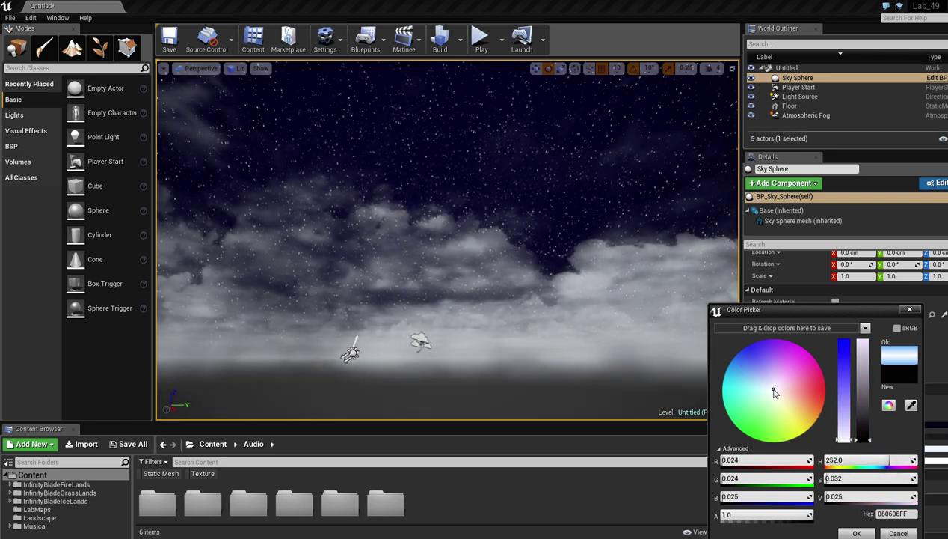
click(856, 532)
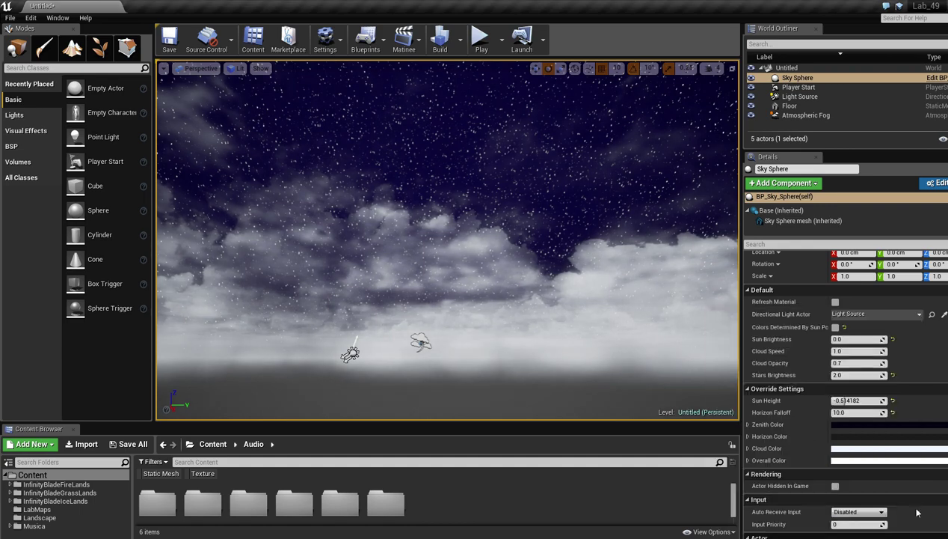
Darken the Sky Sphere's Cloud Color to a value of 0.125 and check the clouds.
right_drag(533, 294, 617, 304)
click(859, 450)
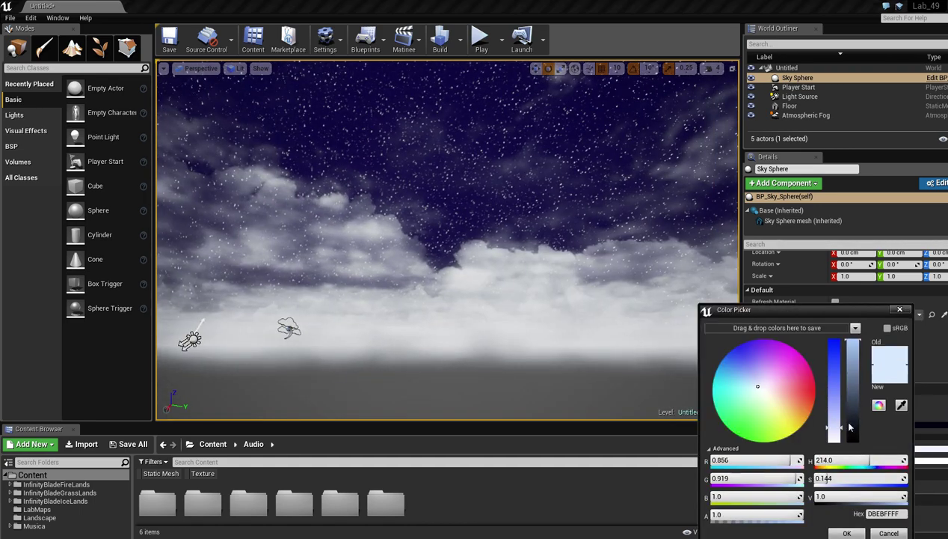
drag(852, 425, 855, 429)
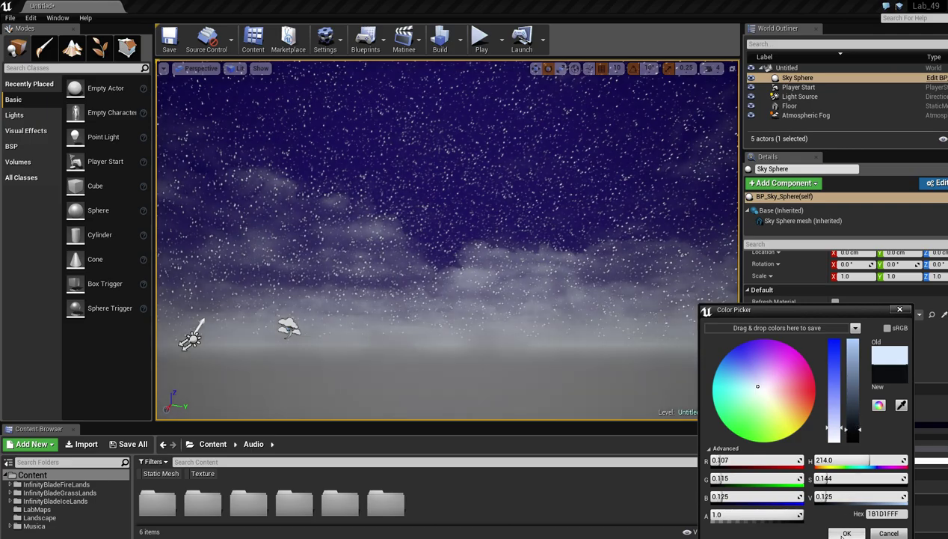
click(847, 533)
right_drag(533, 292, 540, 236)
click(872, 461)
right_drag(553, 287, 553, 306)
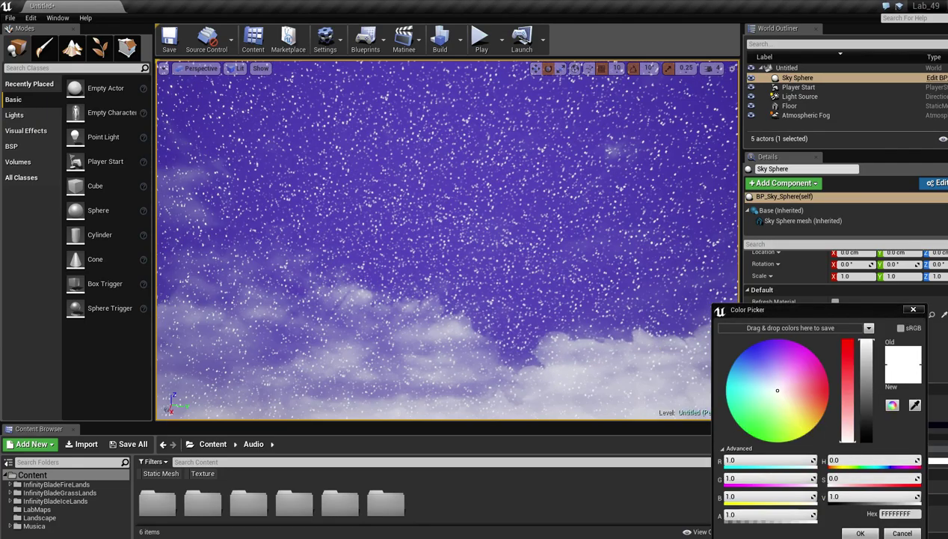
click(910, 533)
Darken the Sky Sphere's Overall Color to a neutral dark grey with value 0.11.
click(898, 459)
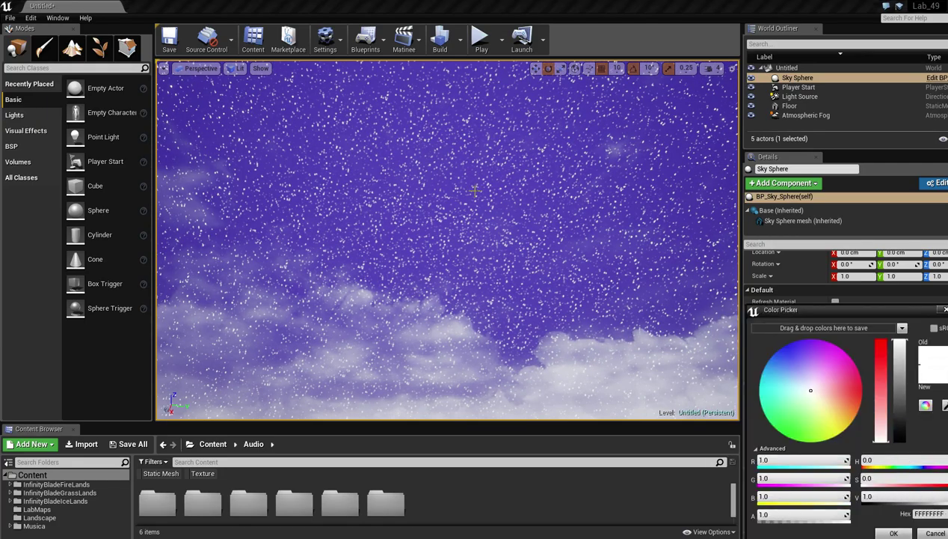
right_drag(554, 247, 337, 245)
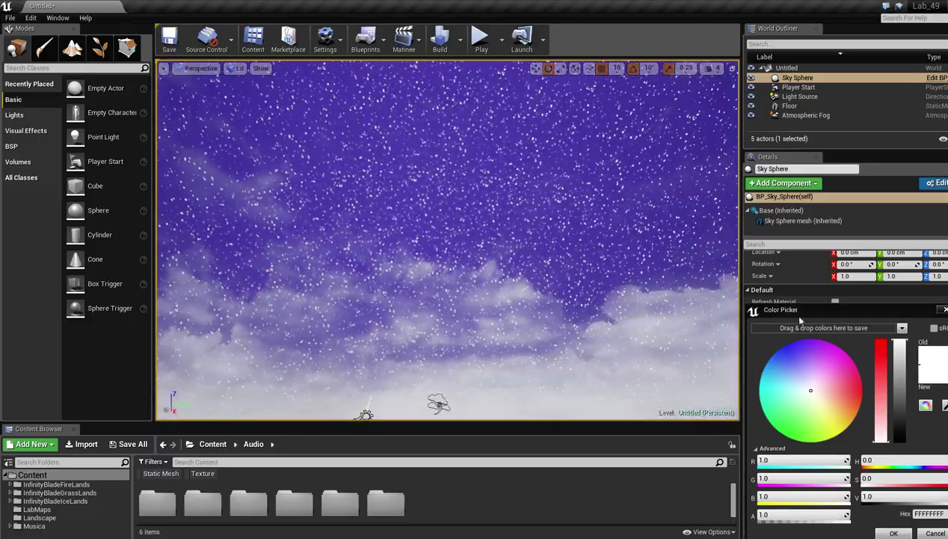
drag(844, 421, 816, 390)
click(890, 438)
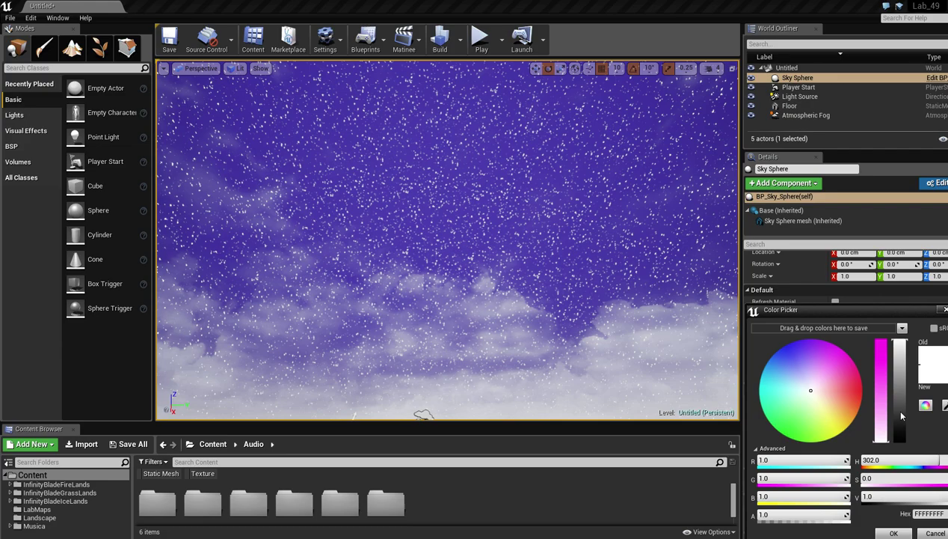
mouse_move(902, 416)
mouse_down()
mouse_move(903, 425)
mouse_move(904, 396)
mouse_move(905, 432)
mouse_up()
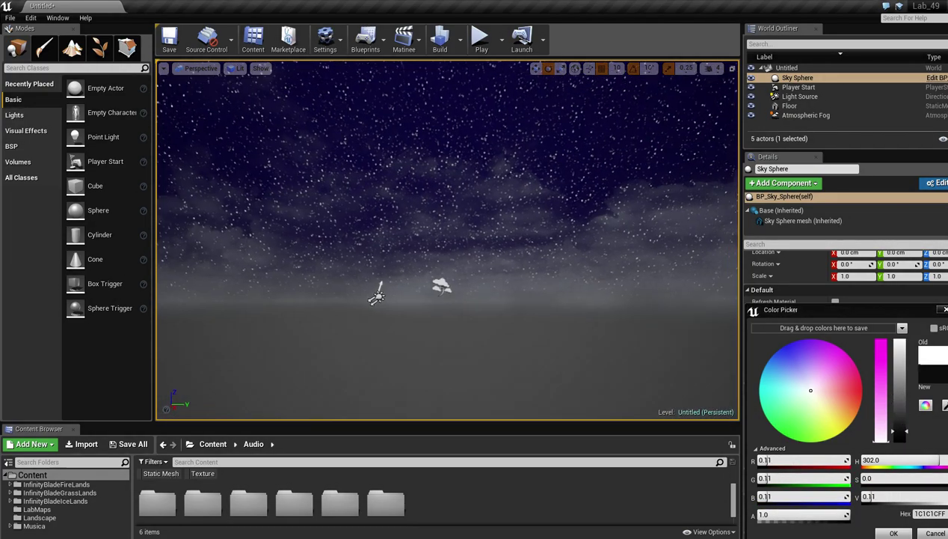
click(893, 531)
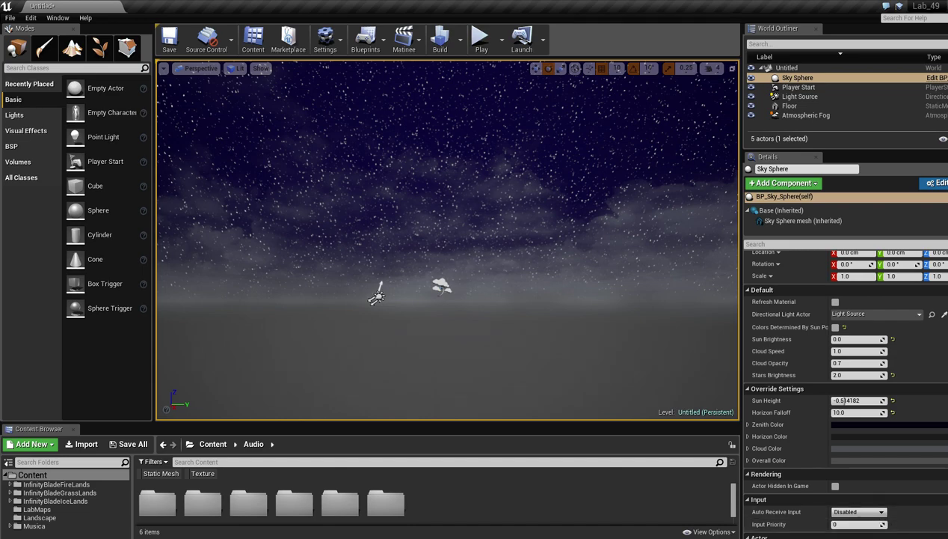
Adjust the Sky Sphere's Zenith Color to a less saturated dark blue with hue 238 and saturation 0.696.
right_drag(464, 250, 463, 225)
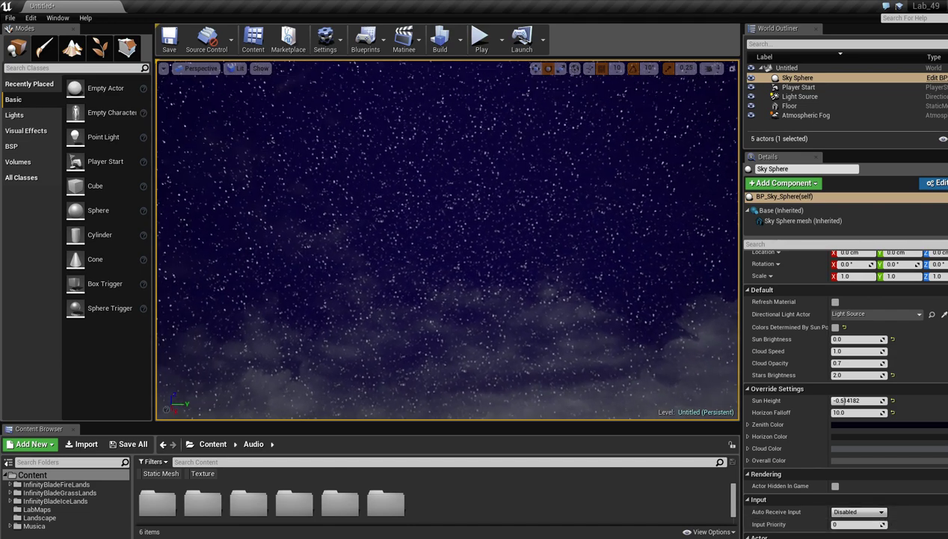
click(929, 425)
mouse_move(823, 358)
mouse_down()
mouse_move(839, 380)
mouse_move(823, 360)
mouse_up()
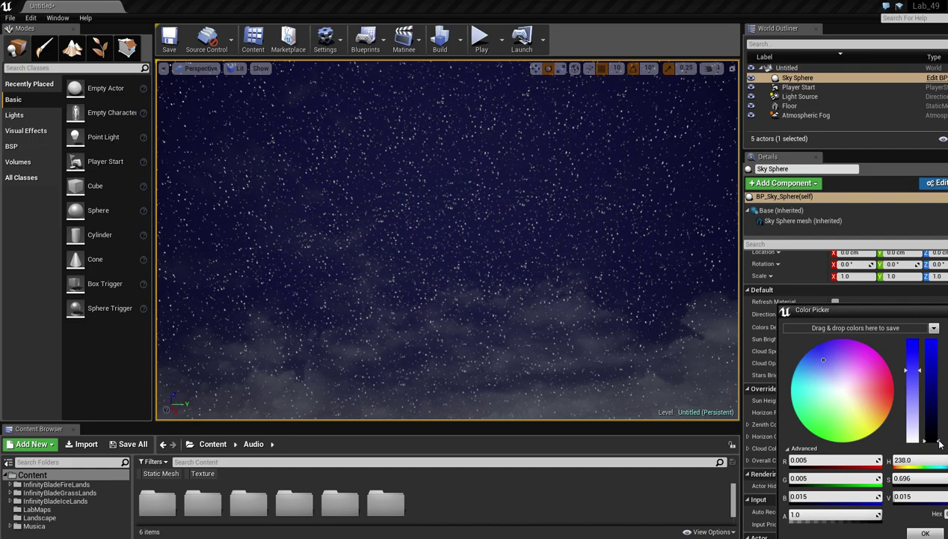
right_drag(658, 299, 536, 232)
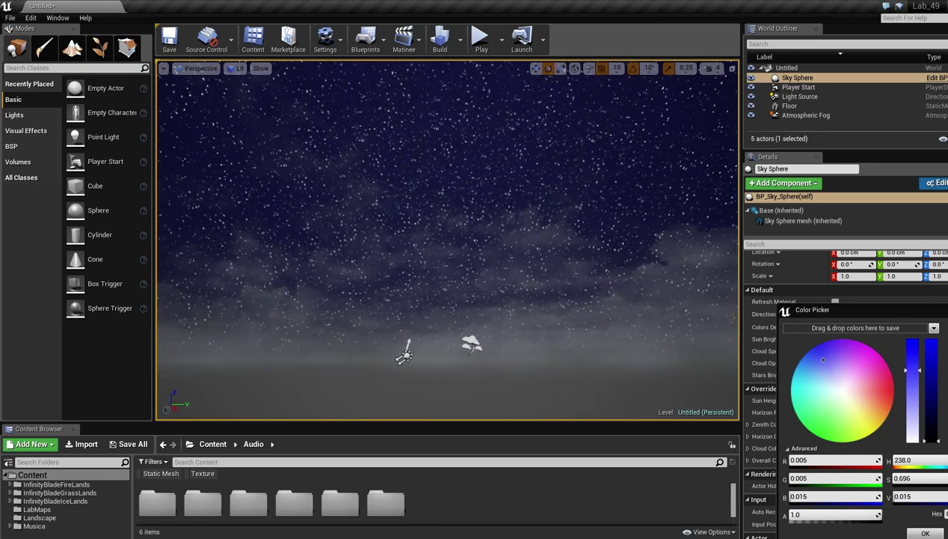
click(926, 532)
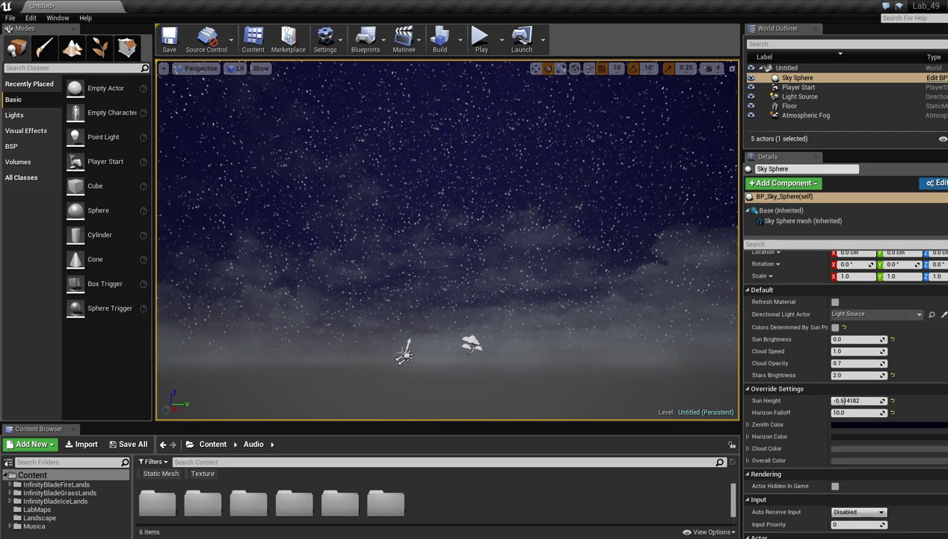
Try rotating the Light Source to point downward, and refresh the Sky Sphere's material to see the daytime sky.
click(404, 355)
mouse_move(455, 372)
mouse_down()
mouse_move(452, 385)
mouse_move(455, 373)
mouse_up()
drag(407, 298, 347, 356)
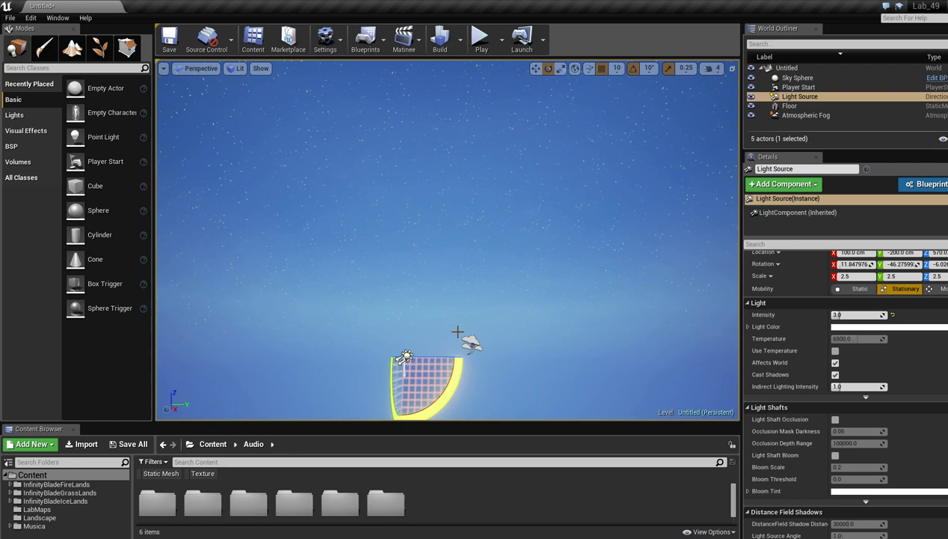
click(481, 198)
click(835, 301)
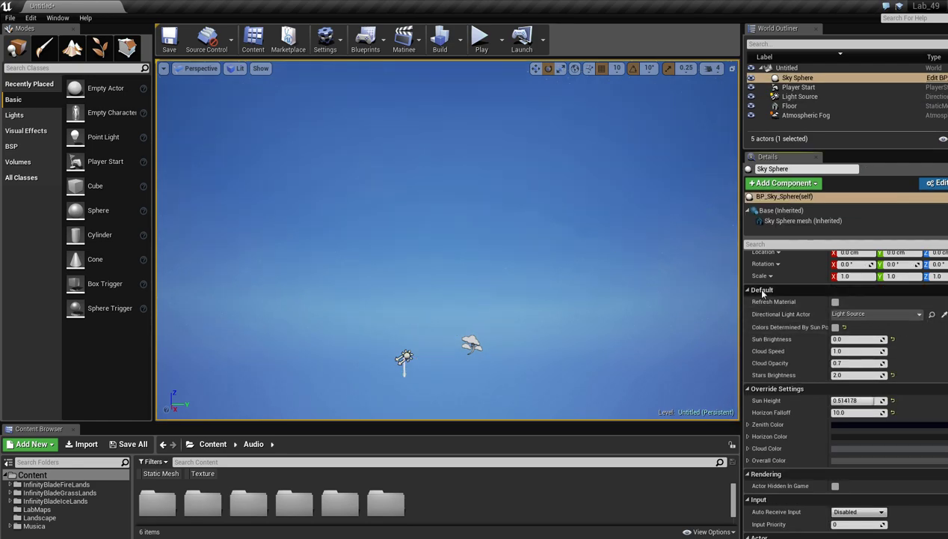
right_drag(449, 195, 464, 292)
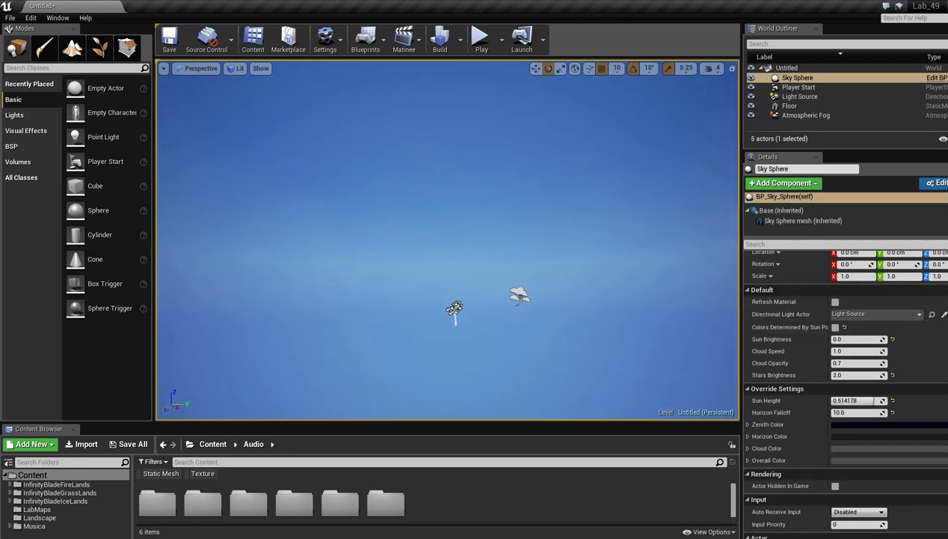
Rotate the Light Source 180° so it points upward again, and refresh the Sky Sphere's material.
click(455, 308)
drag(499, 327, 457, 300)
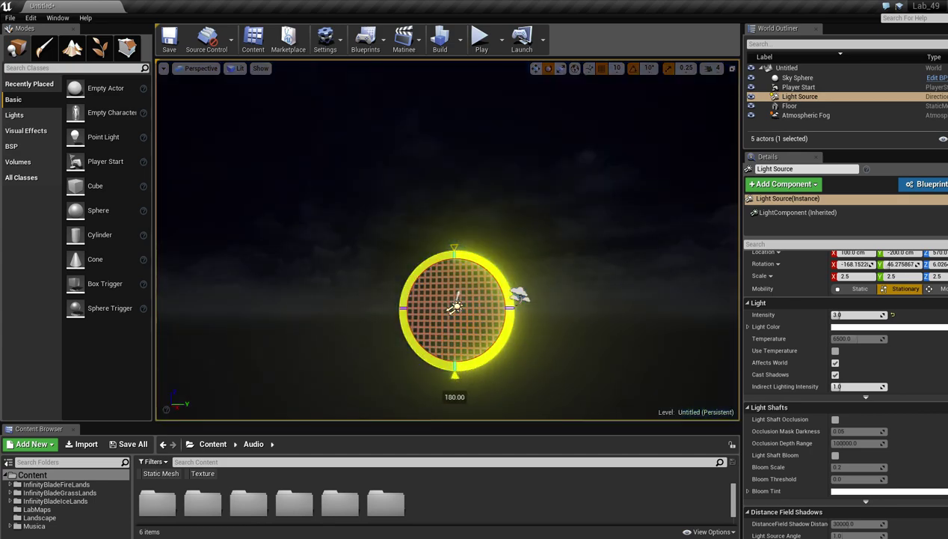
click(614, 191)
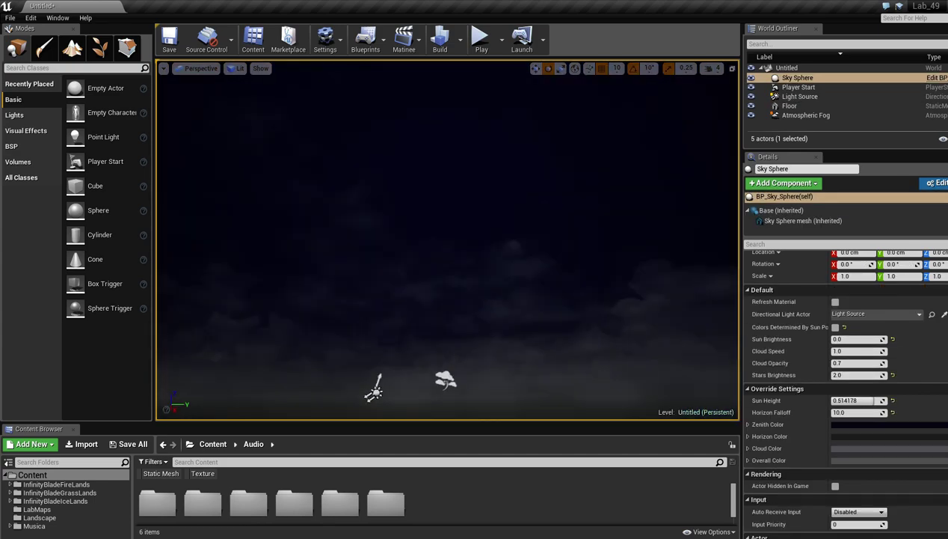
click(836, 302)
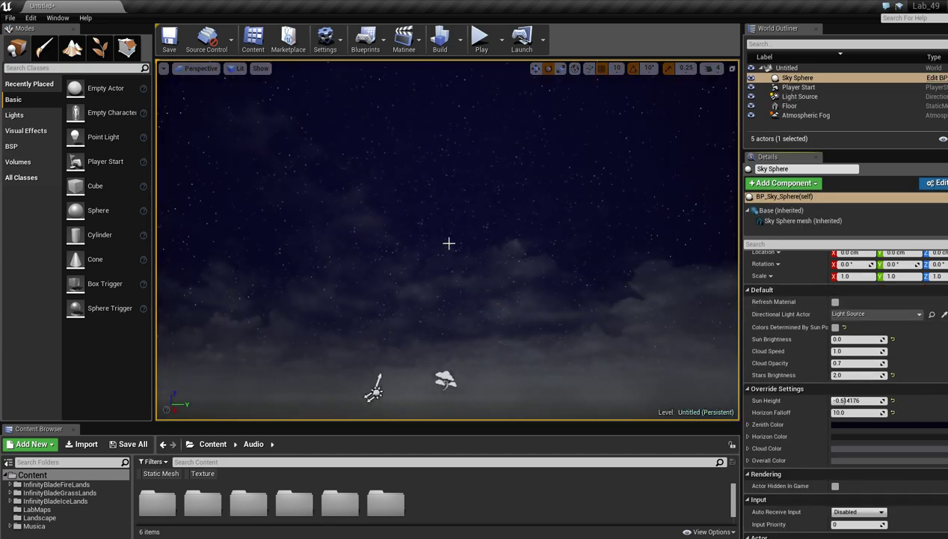
Inspect the finished night sky from several angles, covering the stars, clouds and horizon.
mouse_move(521, 224)
right_down()
mouse_move(516, 161)
mouse_move(522, 232)
mouse_move(518, 166)
mouse_move(520, 223)
right_up()
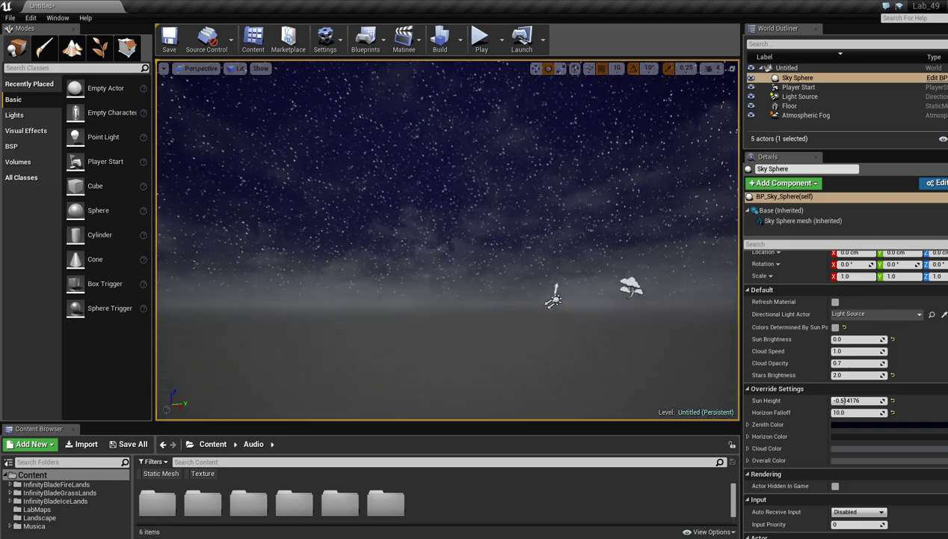
right_drag(579, 226, 476, 232)
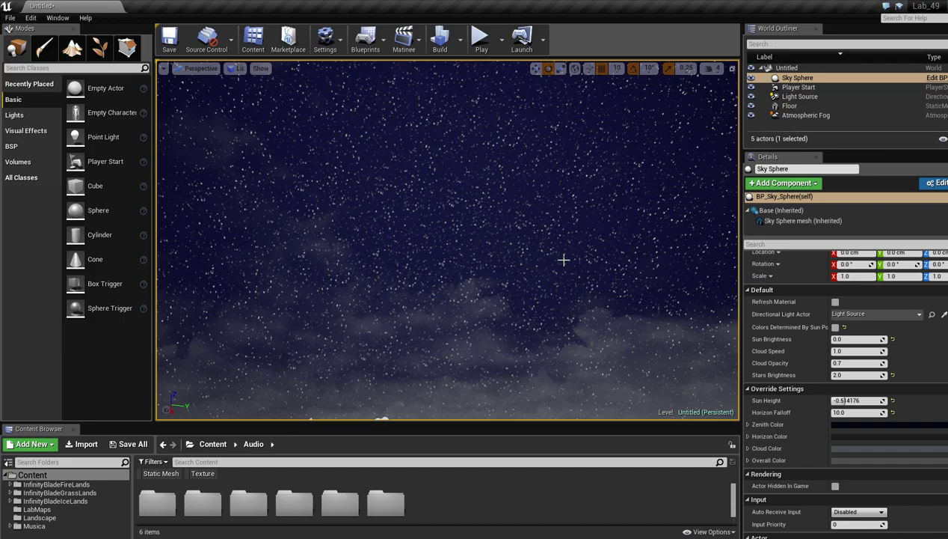
right_drag(569, 239, 576, 273)
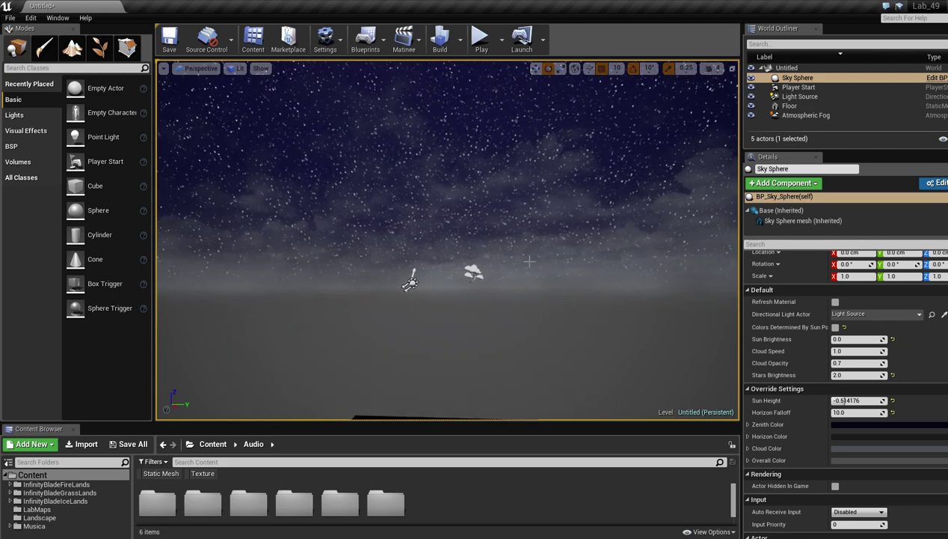
right_drag(444, 334, 498, 136)
key(s)
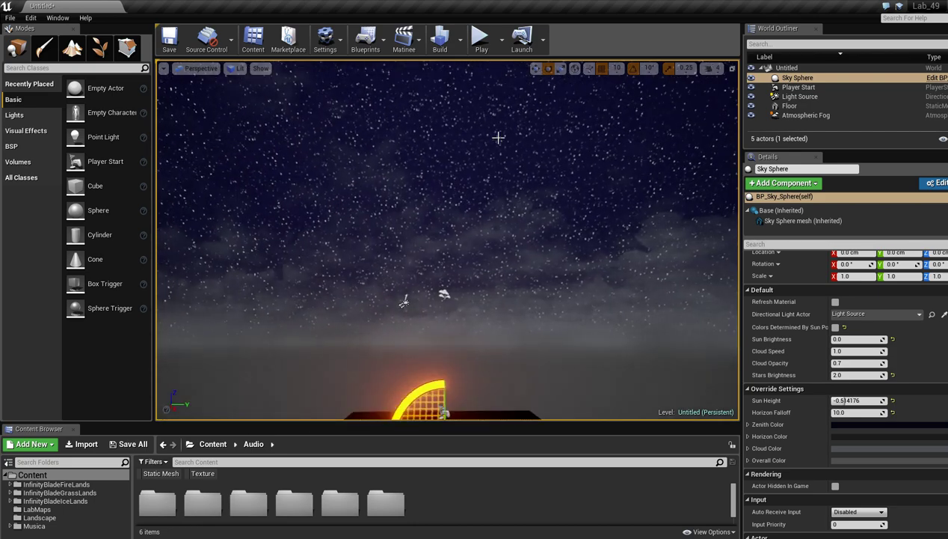